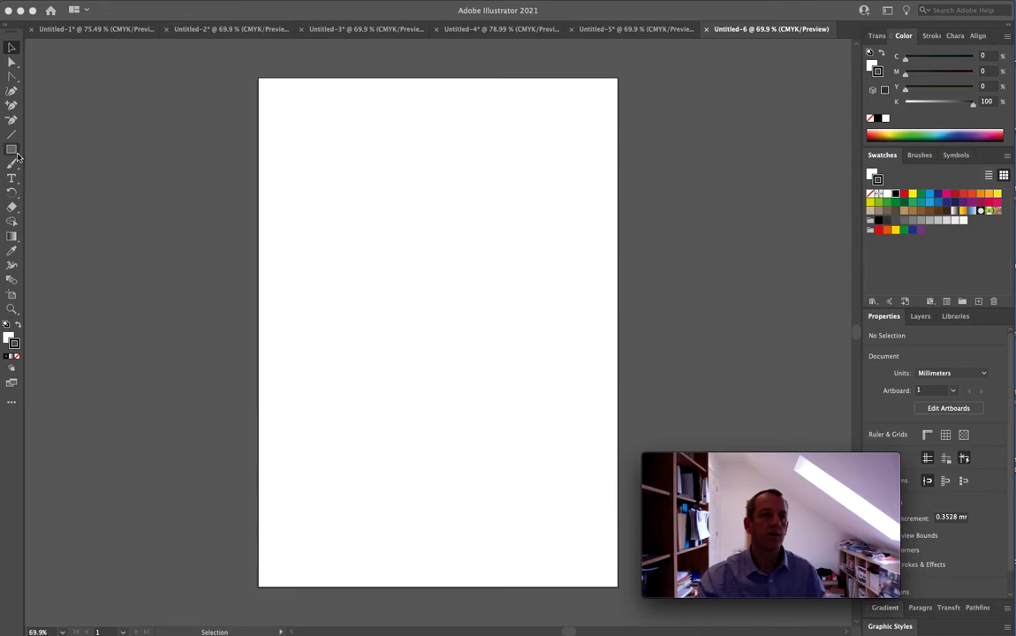
Draw a large circle, about 136.878 mm across, in the upper middle of the artboard.
left_click_drag(12, 150, 51, 161)
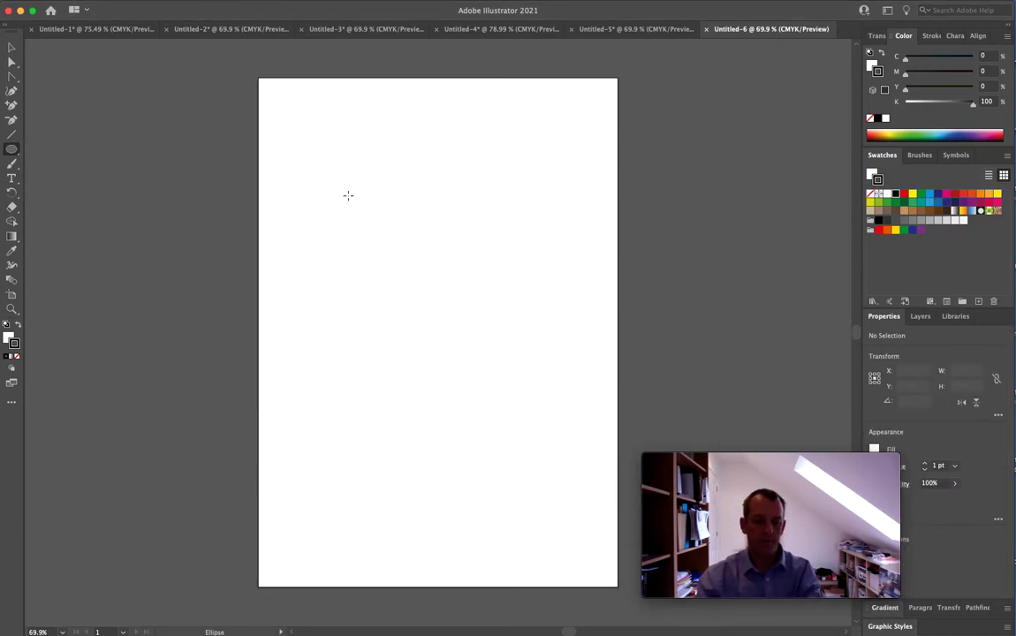
left_click_drag(328, 170, 514, 410)
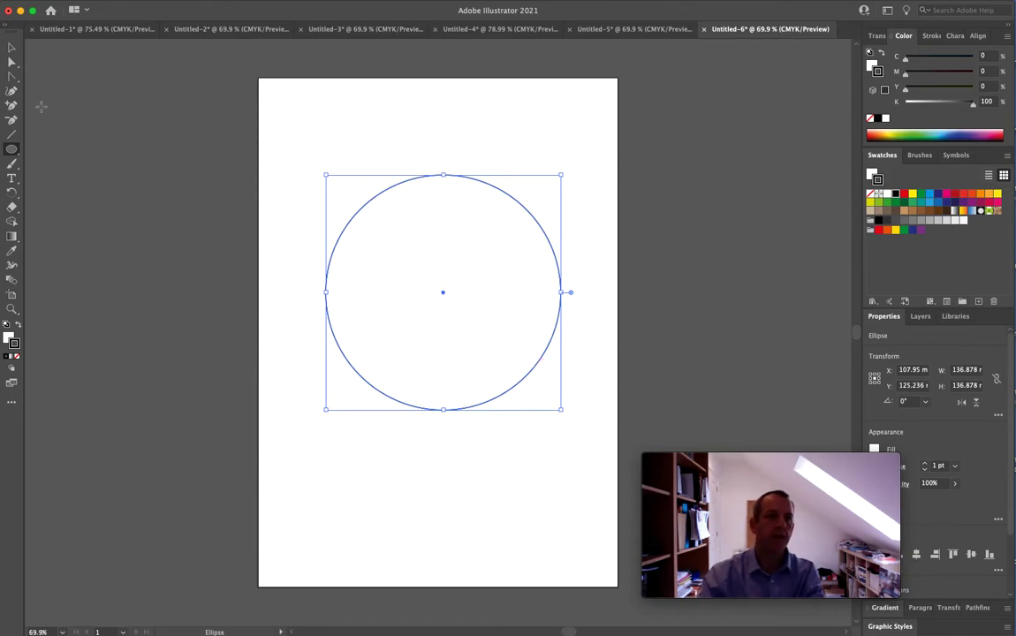
Add three anchor points on the circle's lower-right edge and zoom in on that area.
left_click(13, 105)
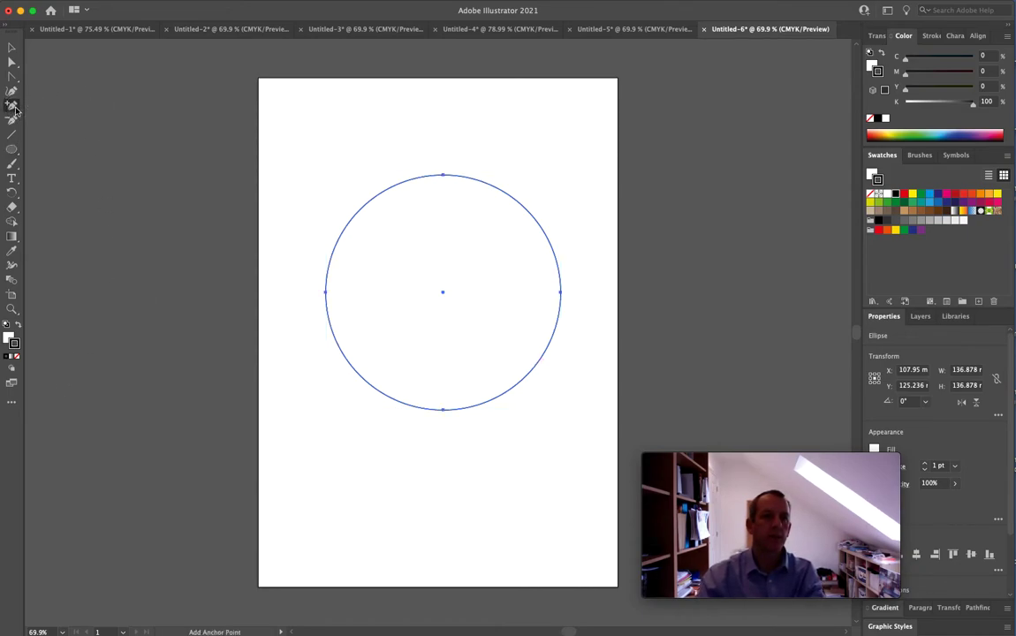
left_click(535, 372)
left_click(536, 372)
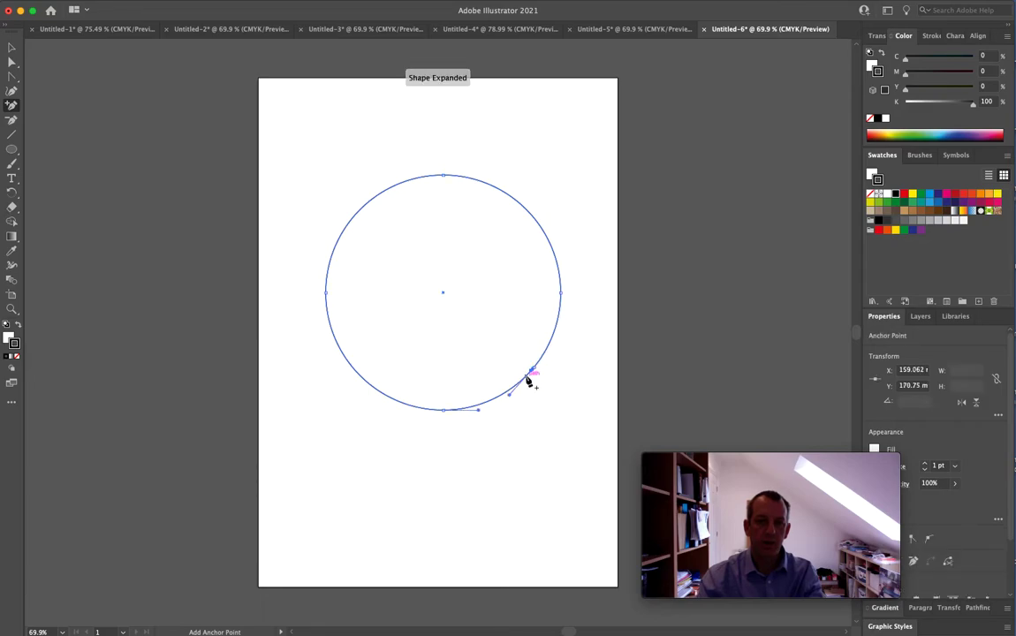
left_click(530, 375)
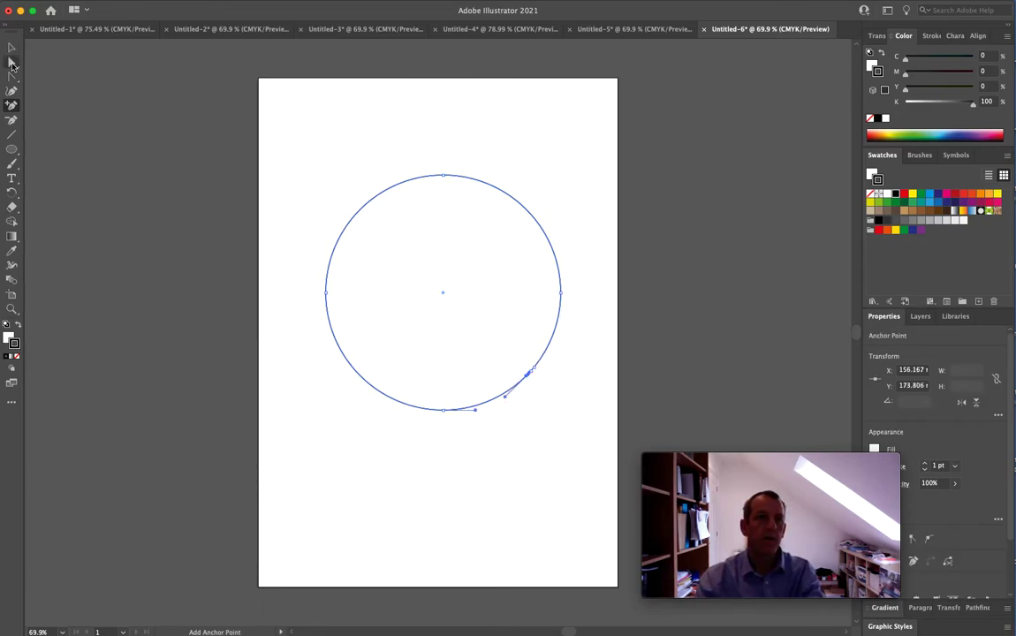
left_click(12, 308)
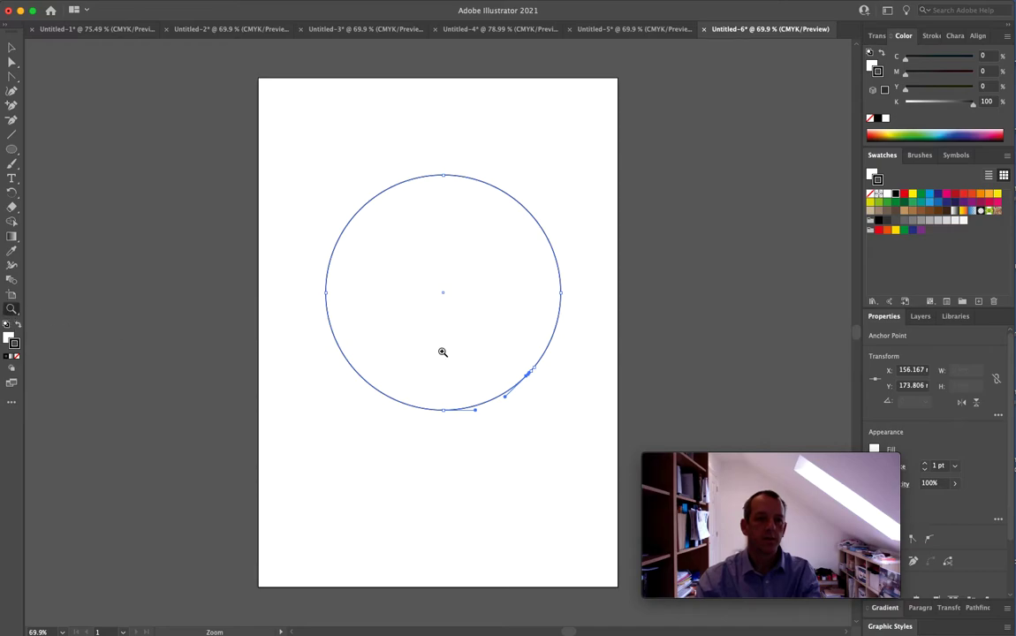
left_click_drag(436, 328, 659, 414)
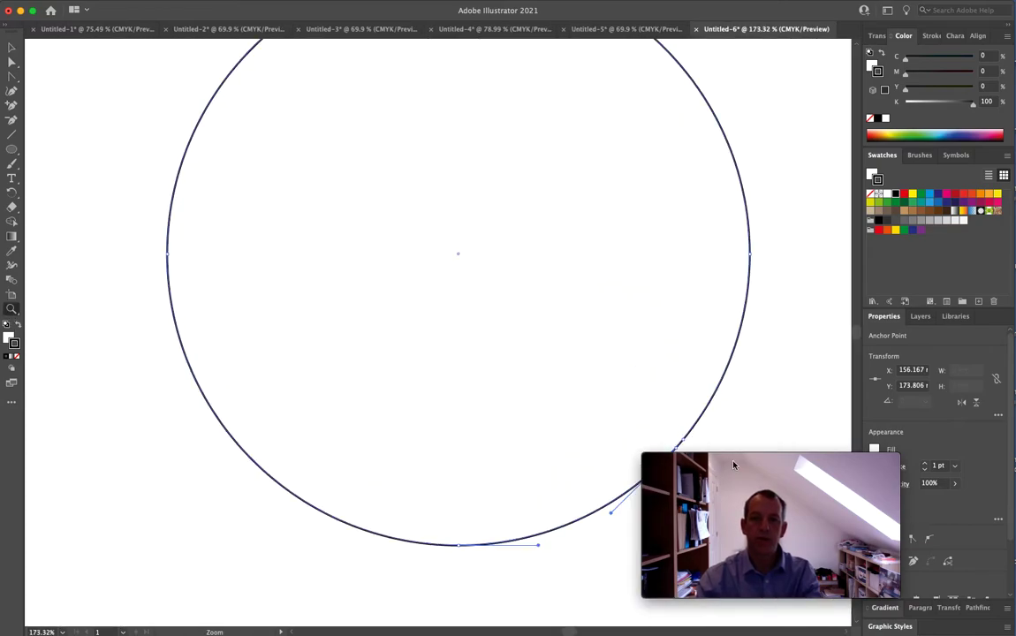
Pull the middle lower-right anchor toward the centre and adjust the mouth's upper and lower corners.
key("a")
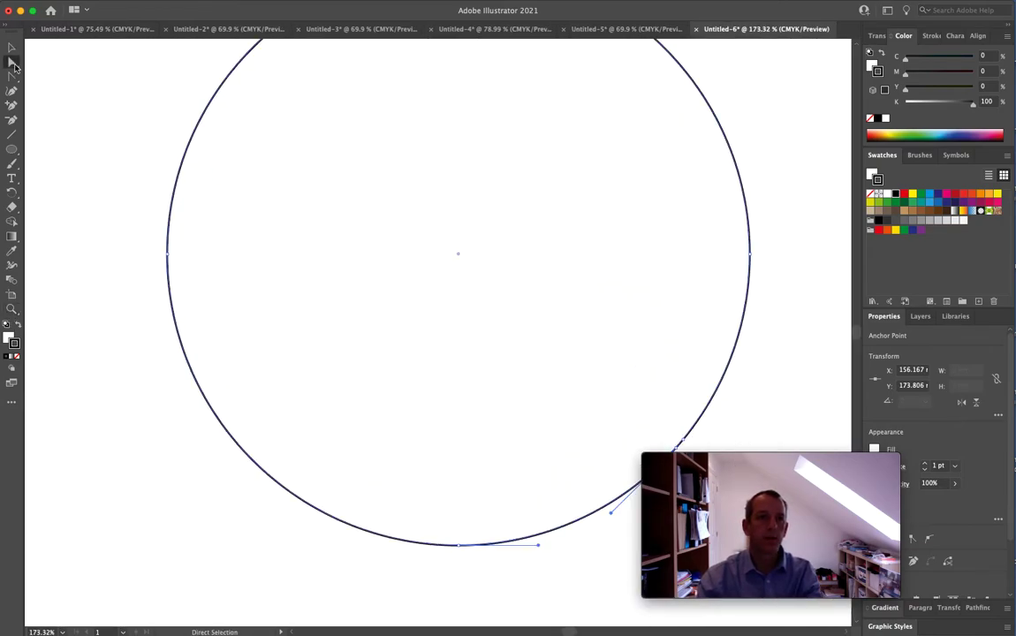
left_click_drag(773, 457, 836, 471)
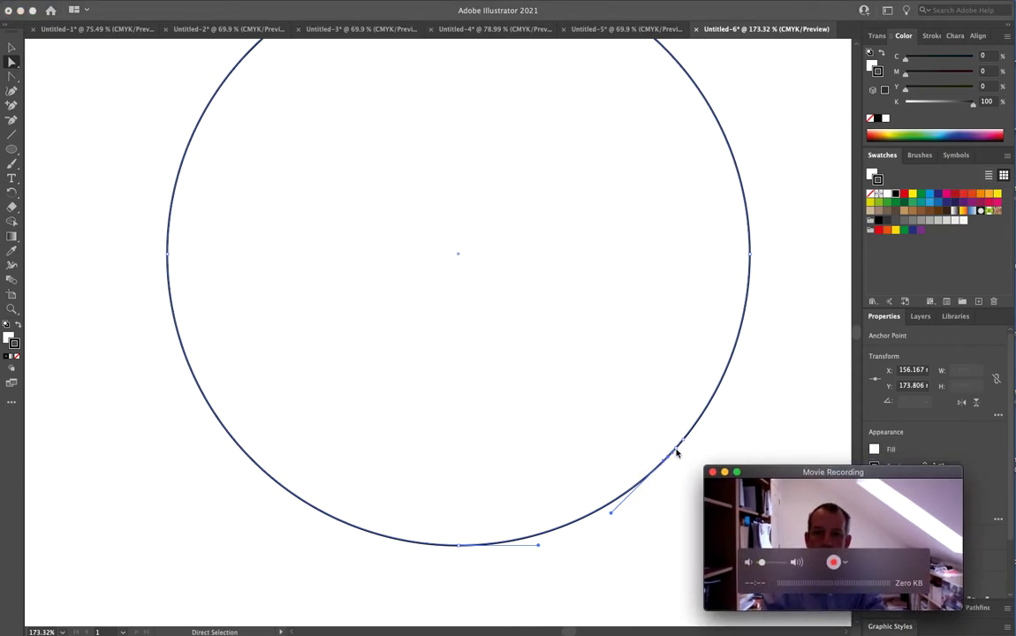
left_click_drag(676, 452, 498, 322)
left_click_drag(783, 475, 763, 482)
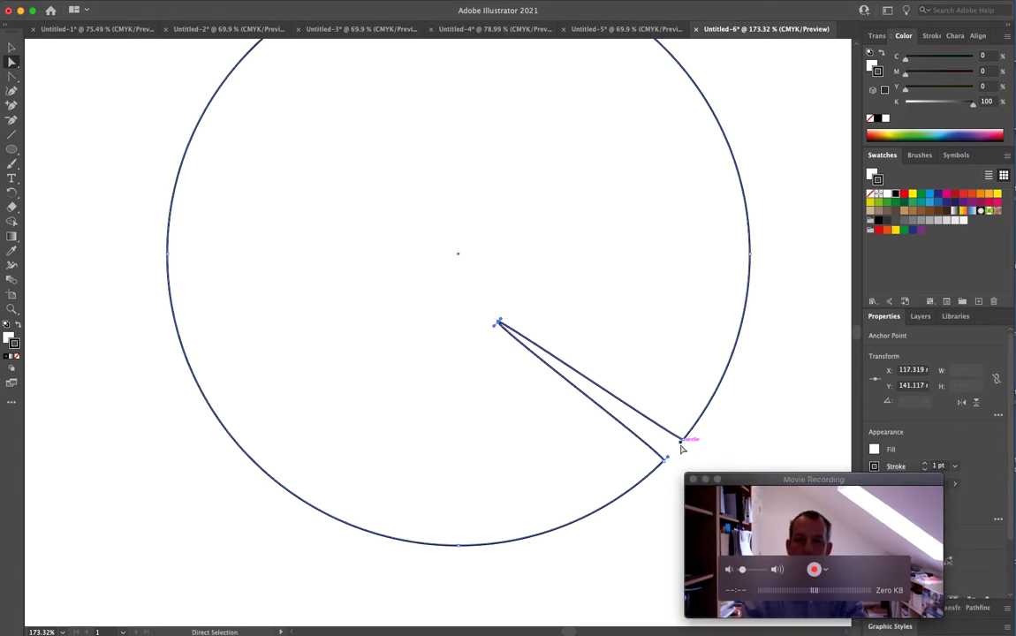
left_click_drag(685, 438, 699, 402)
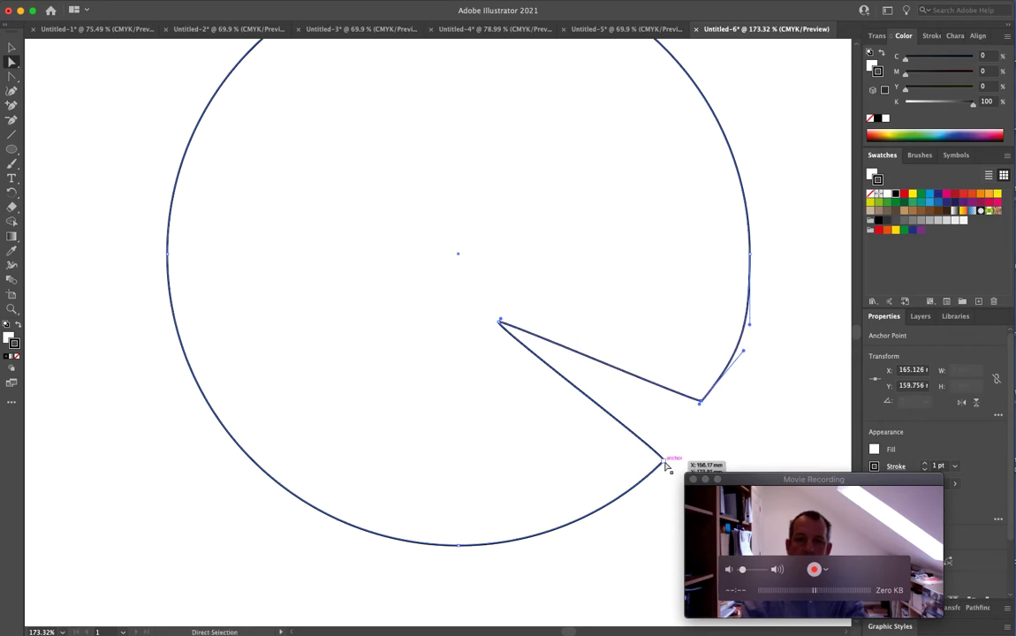
left_click_drag(665, 460, 652, 471)
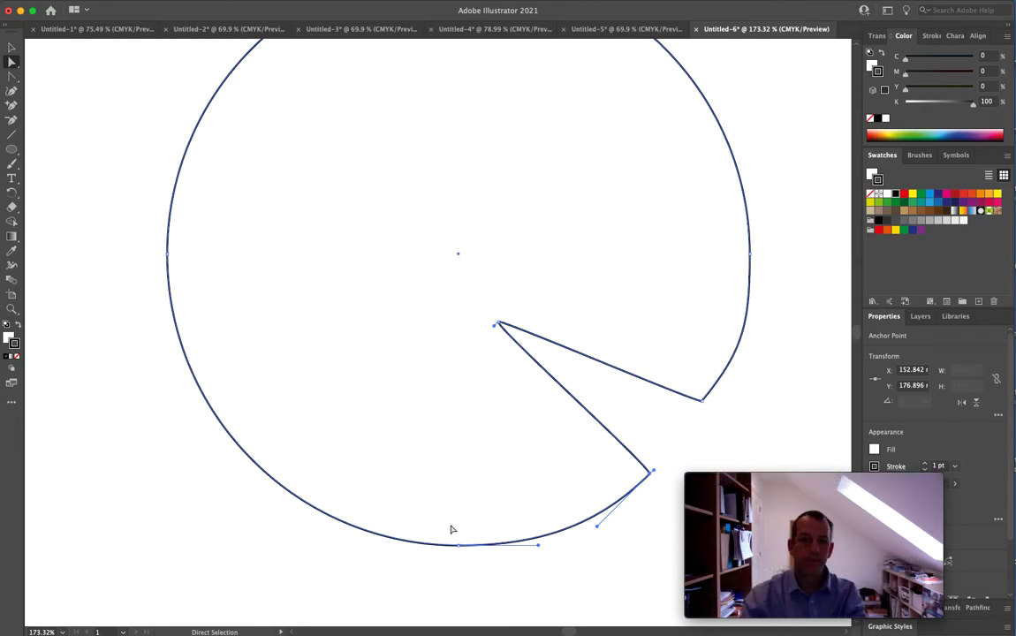
key("v")
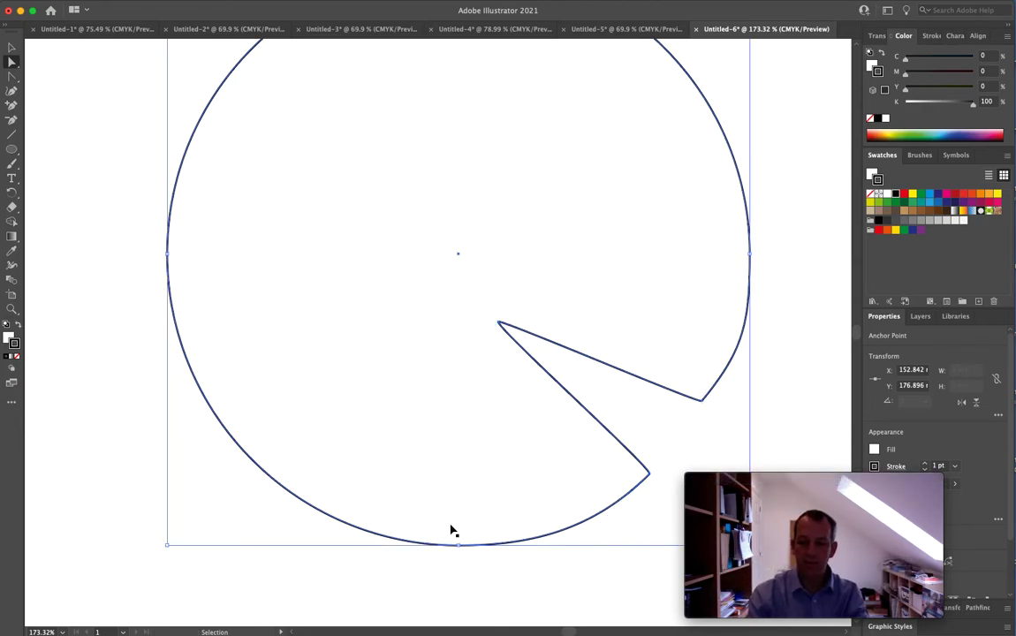
key("super+0")
key("a")
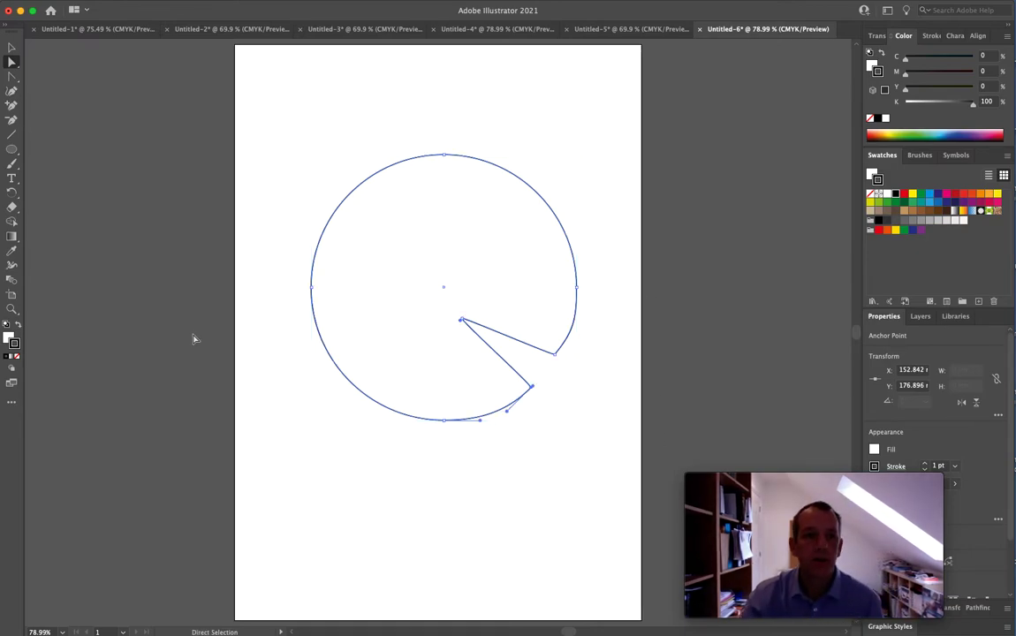
Fill the Pac-Man shape red, then change the fill to a white-to-black linear gradient.
left_click(8, 335)
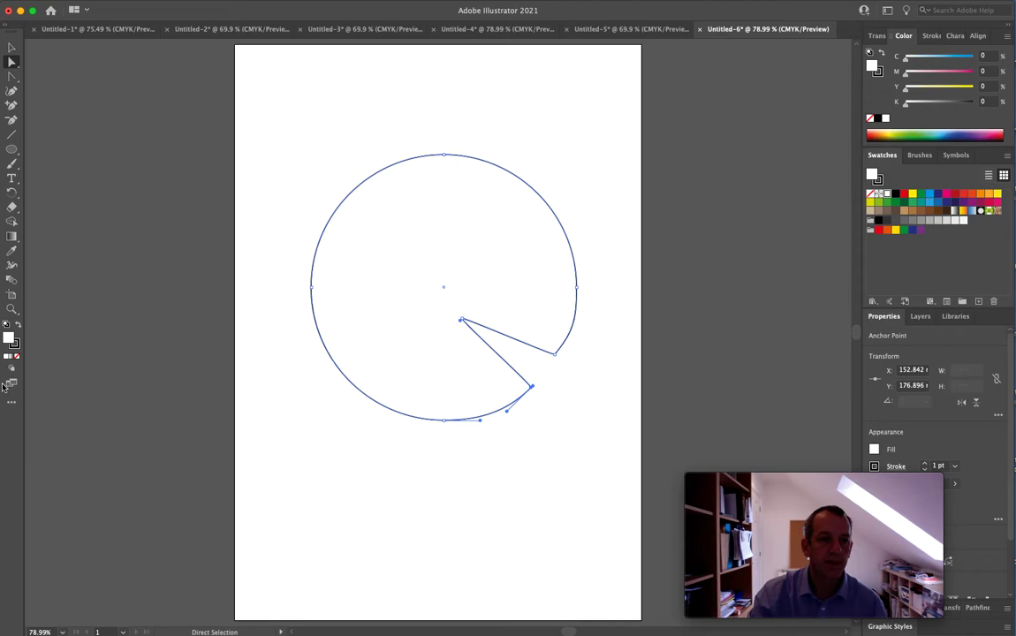
left_click(905, 197)
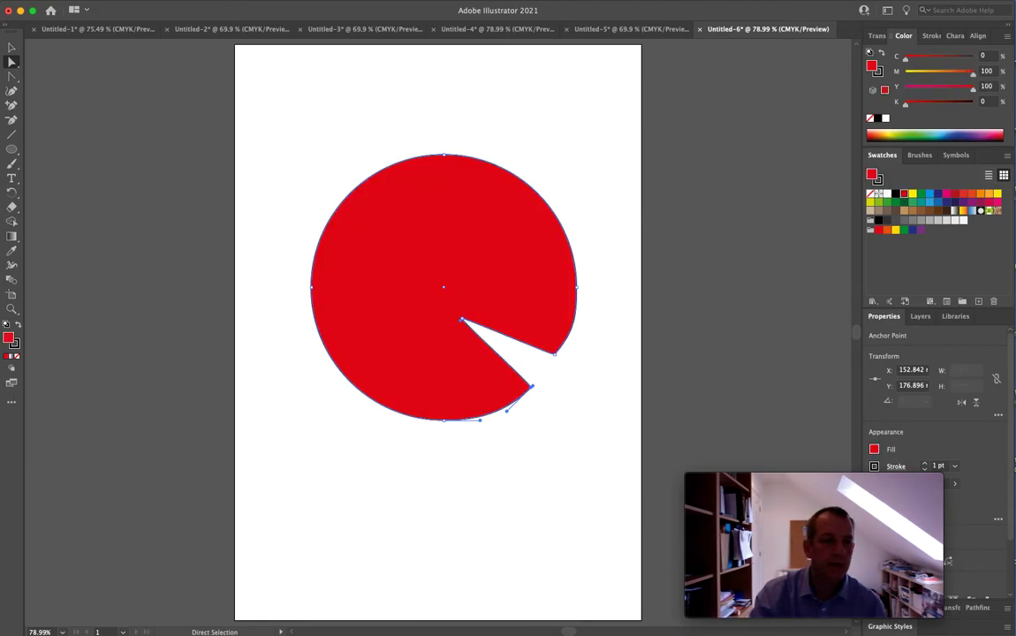
left_click(11, 357)
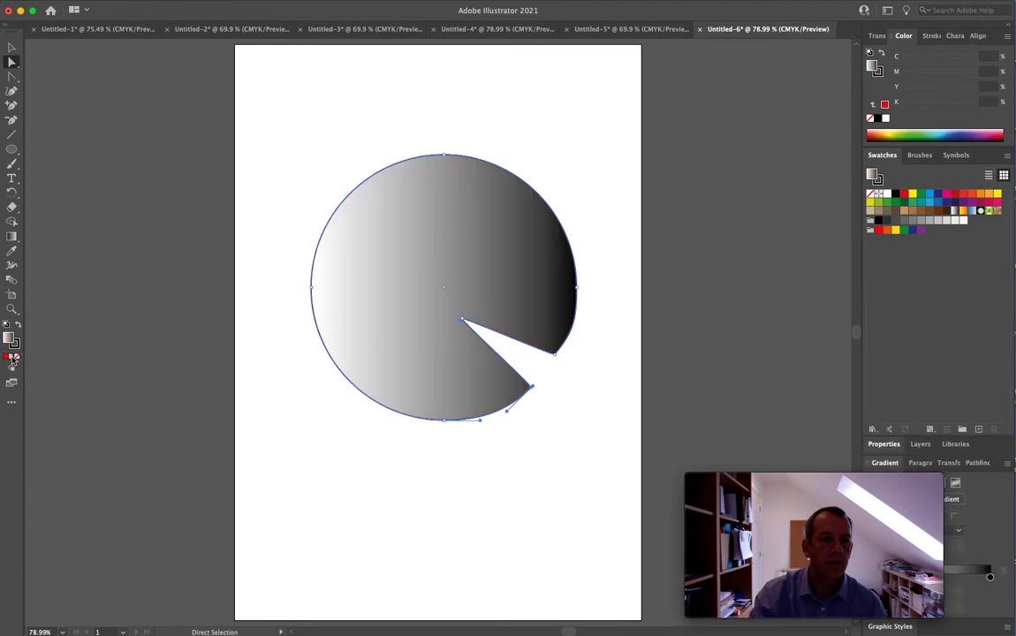
left_click_drag(826, 483, 695, 482)
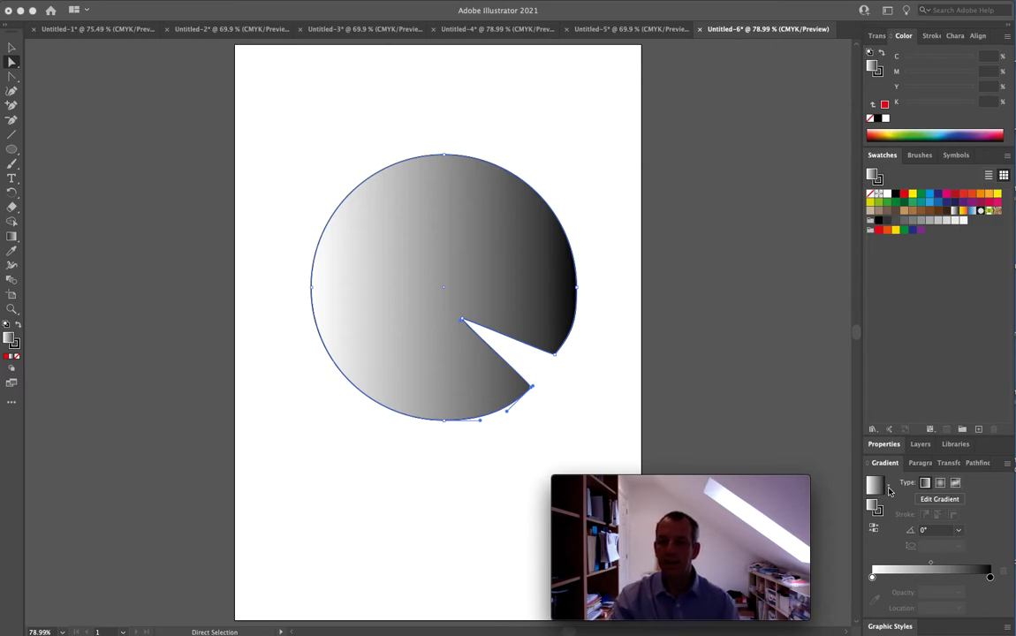
Make the gradient radial, shift its midpoint left, set the start stop red and add a stop near 69%.
left_click(940, 484)
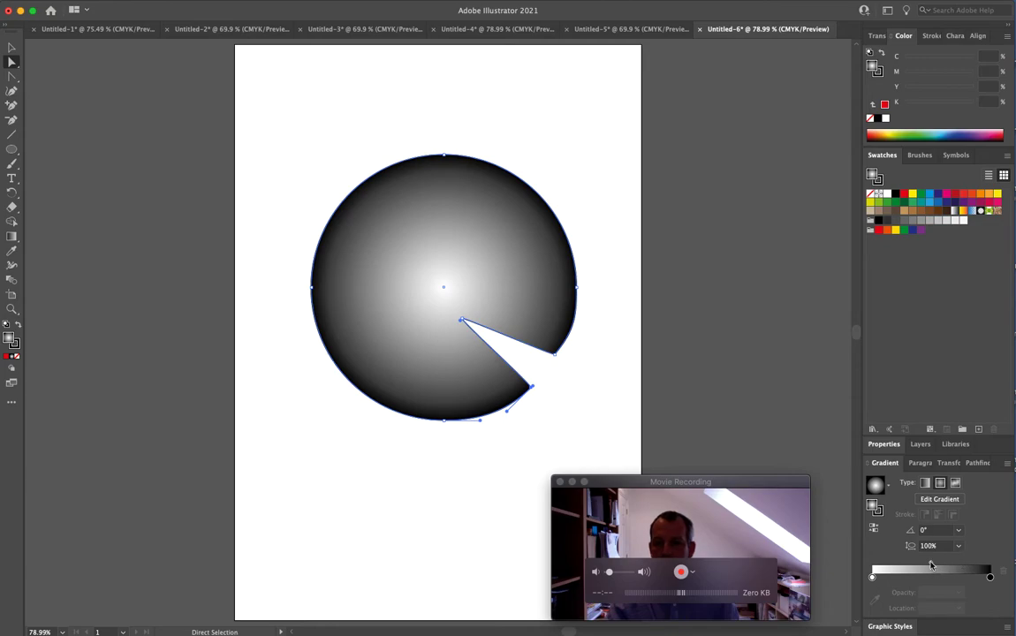
mouse_move(930, 566)
left_mouse_down()
mouse_move(899, 568)
mouse_move(938, 564)
left_mouse_up()
left_click(873, 578)
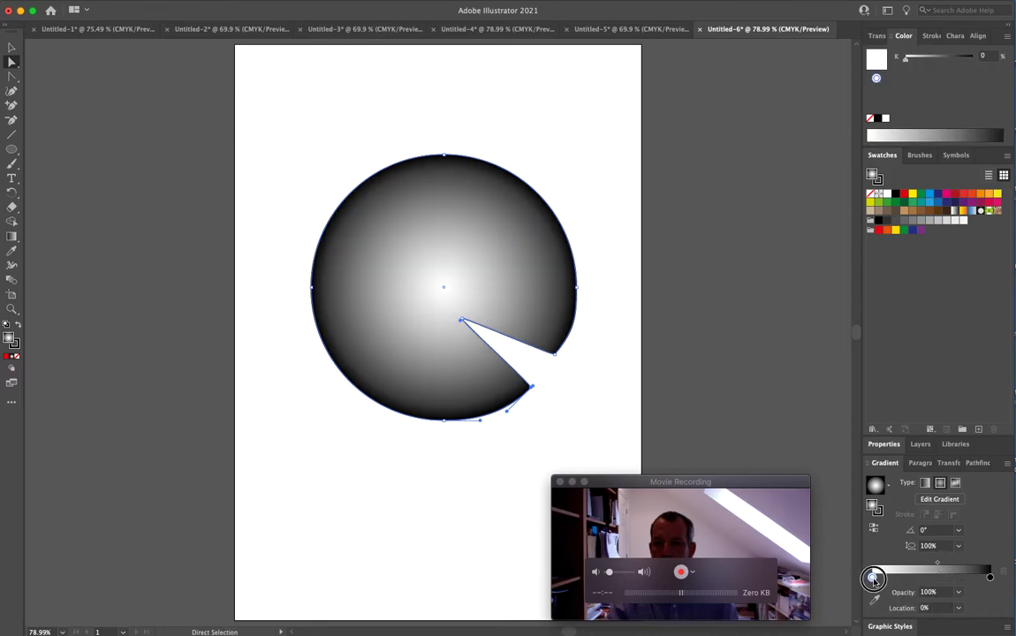
double_click(873, 578)
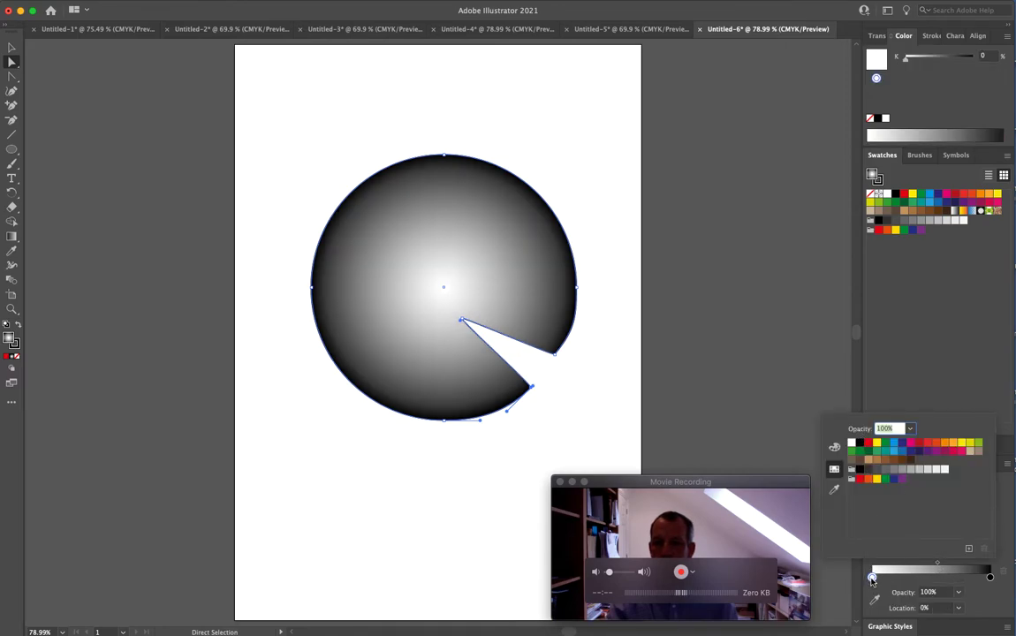
left_click(868, 443)
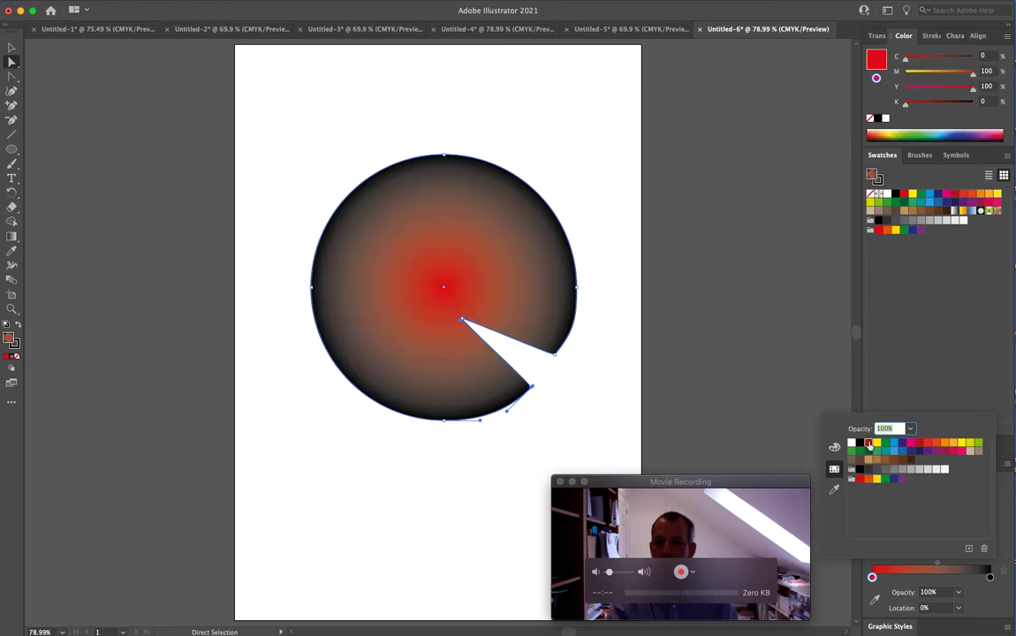
left_click(940, 567)
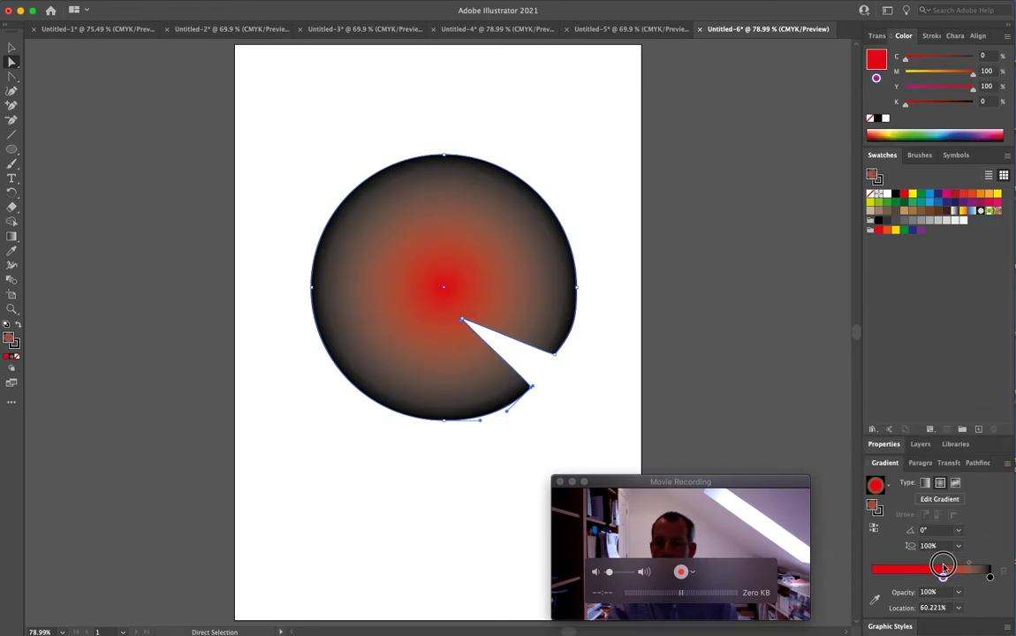
left_click_drag(943, 565, 881, 577)
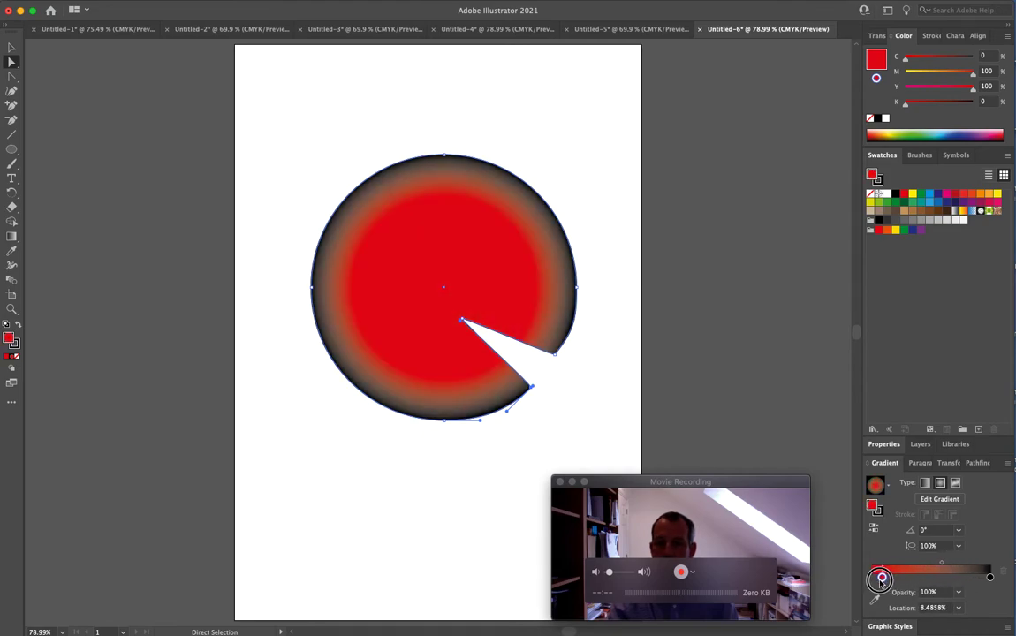
Change the gradient's black end stop to red and its centre stop to crimson.
double_click(990, 578)
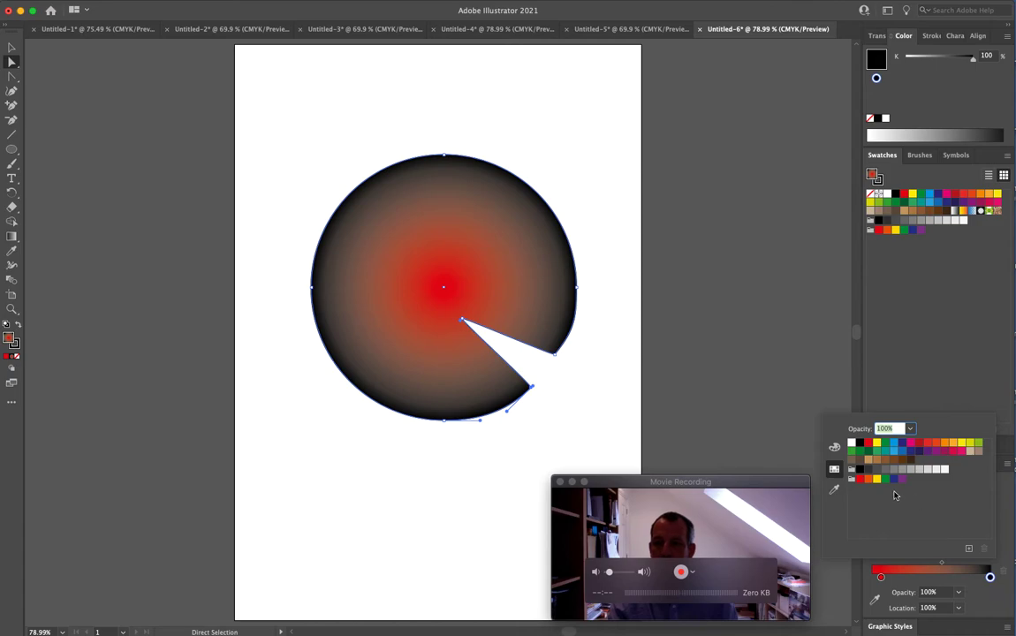
left_click(919, 443)
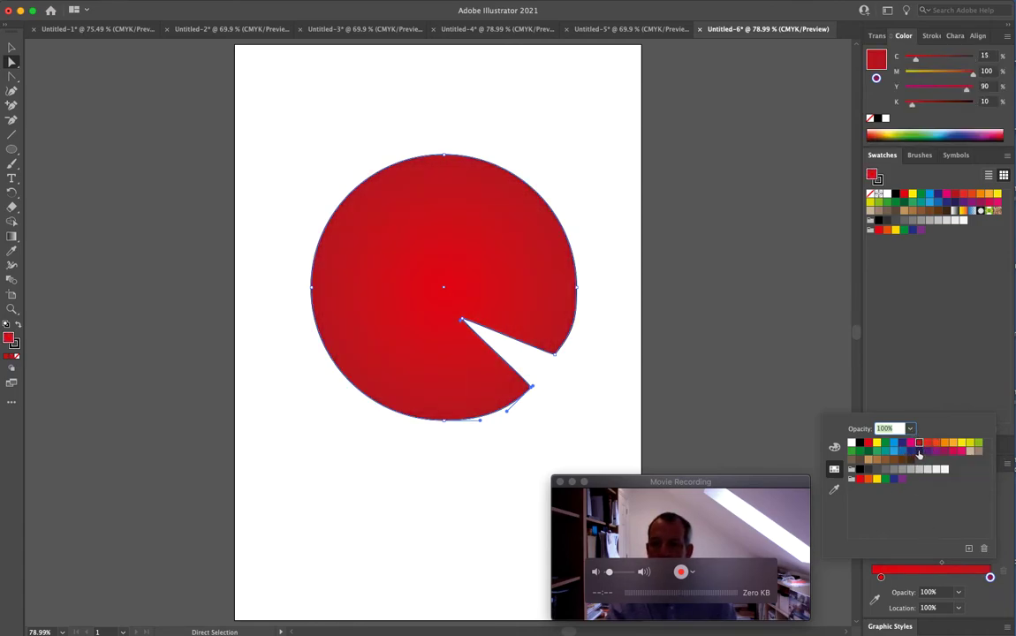
left_click(881, 579)
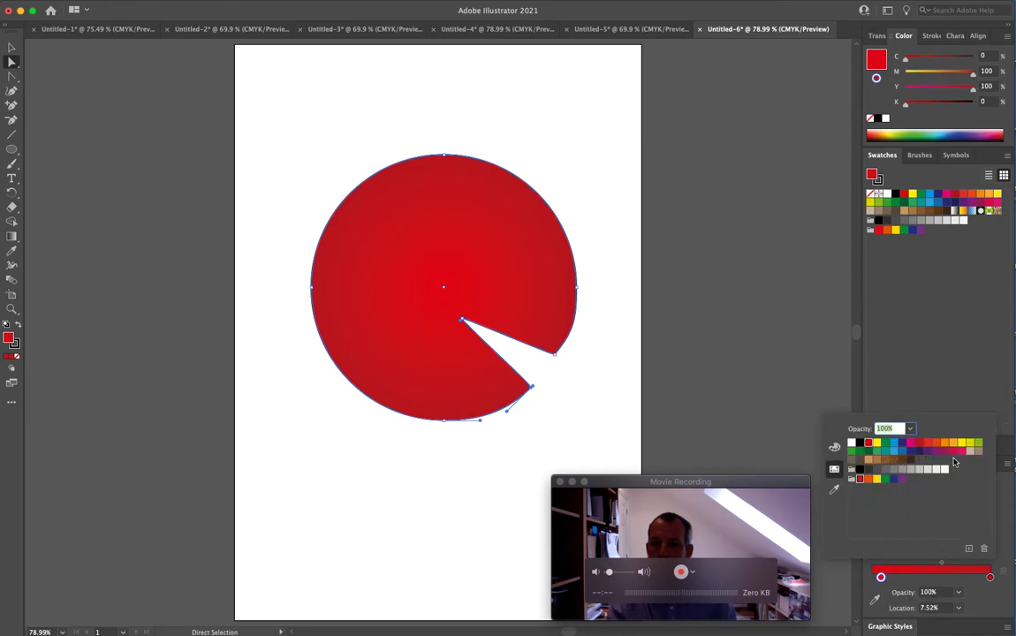
left_click(953, 452)
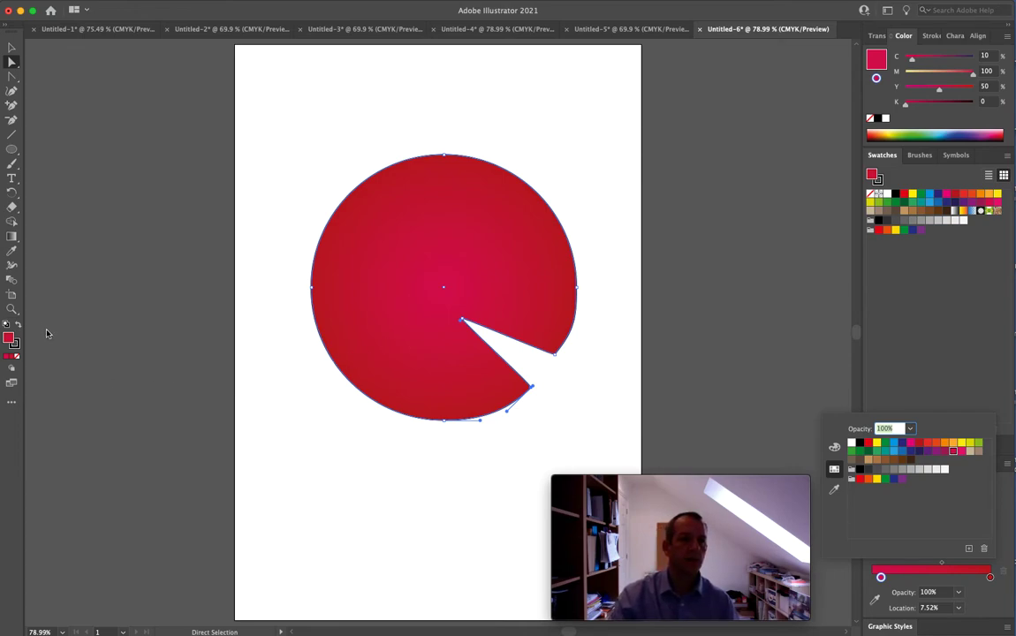
key("Escape")
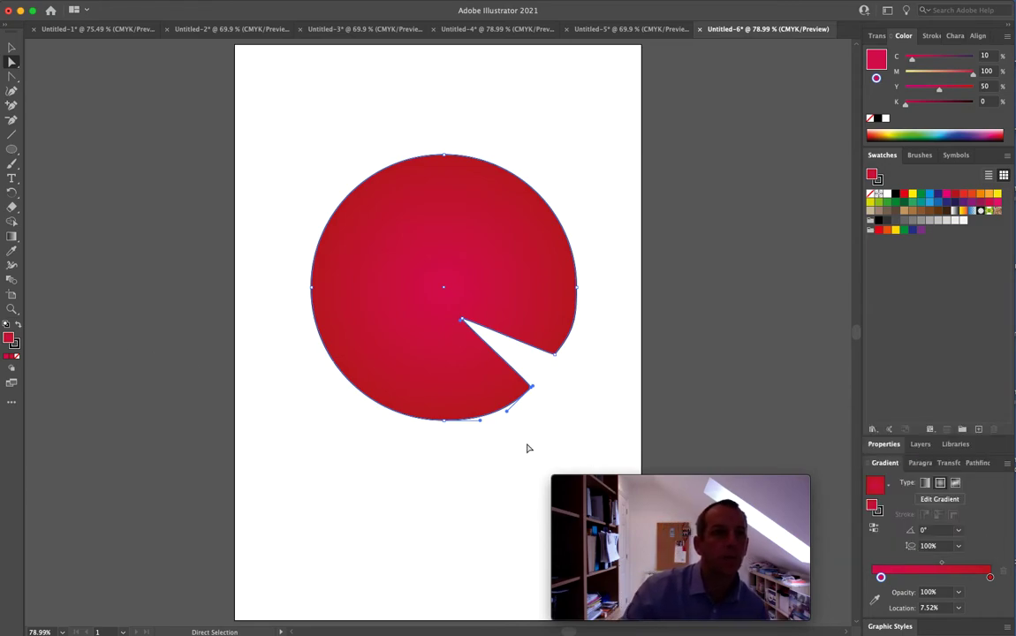
Draw a white-filled ellipse for the eye and rotate it about 30° clockwise.
left_click(11, 148)
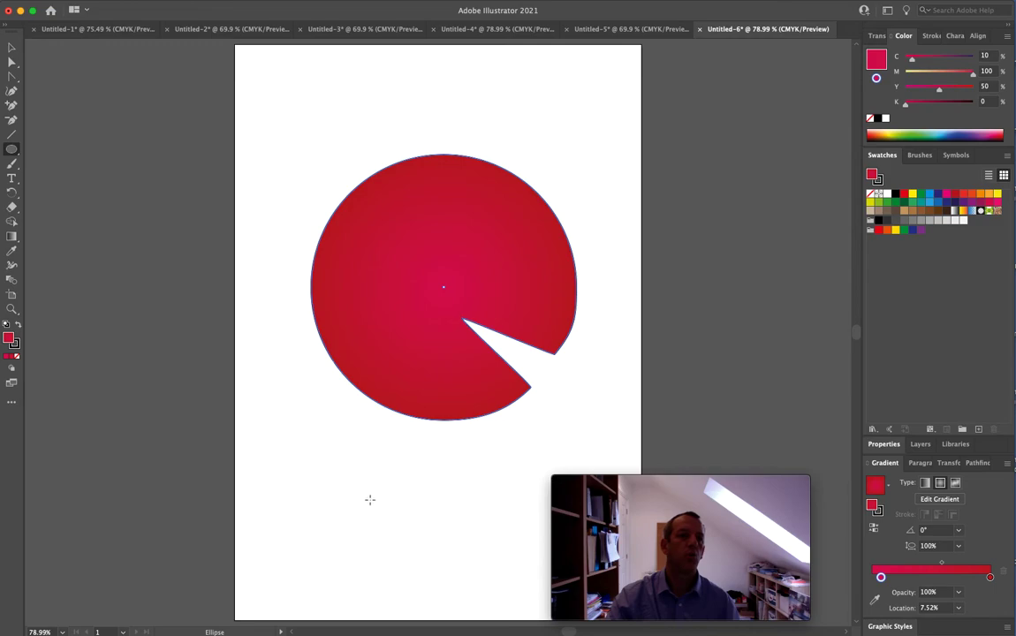
left_click_drag(272, 445, 388, 486)
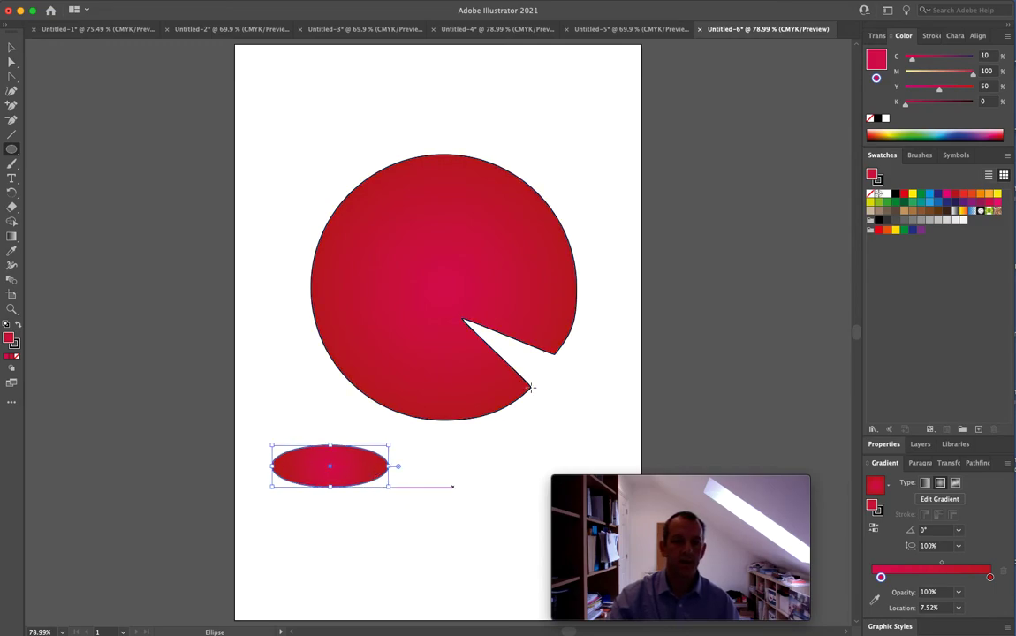
left_click(888, 194)
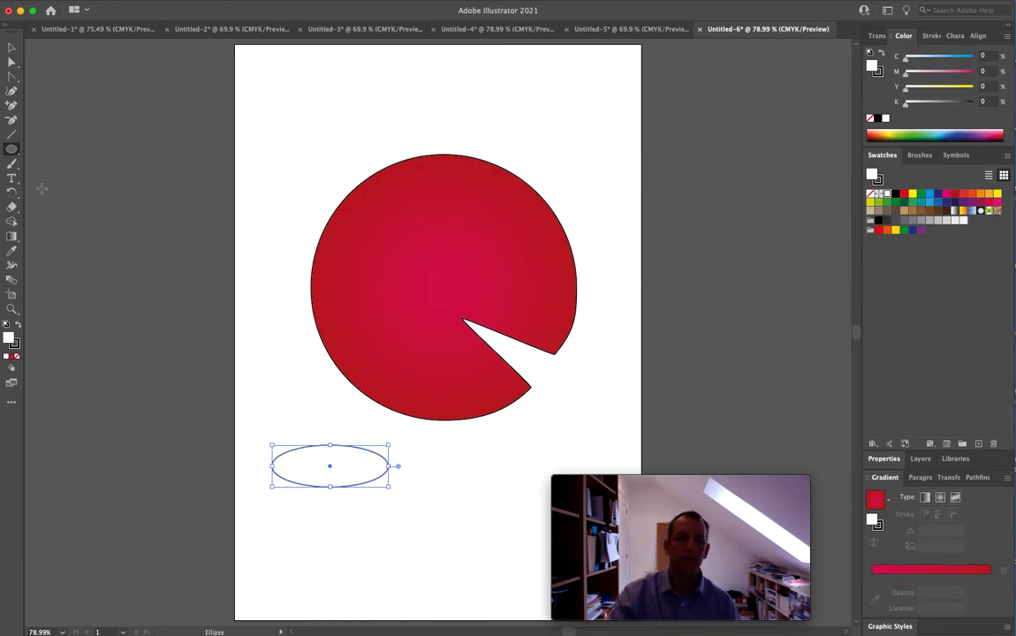
left_click(11, 47)
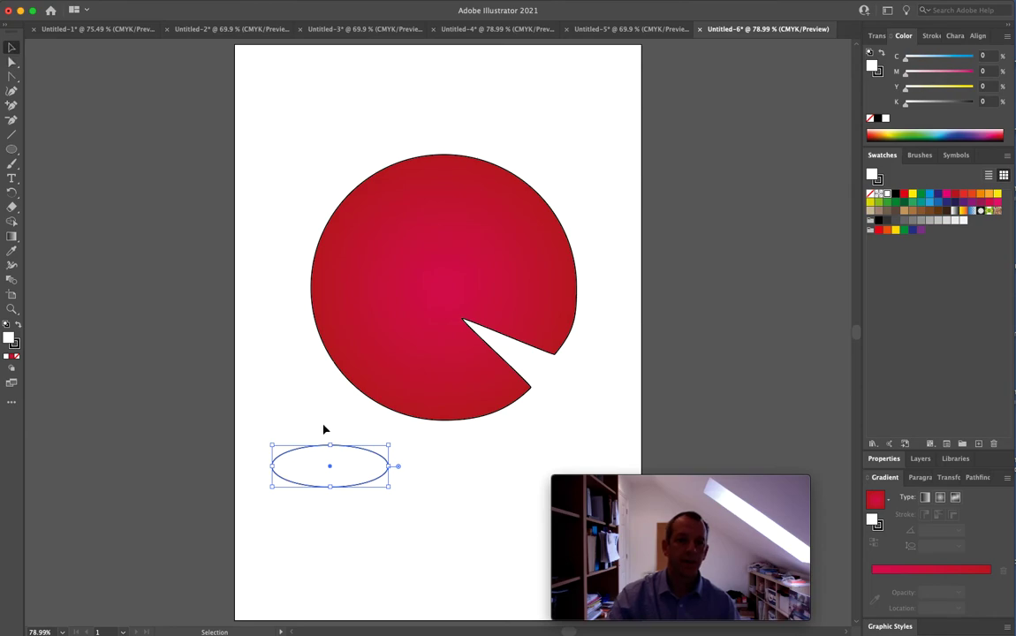
left_click_drag(330, 441, 513, 232)
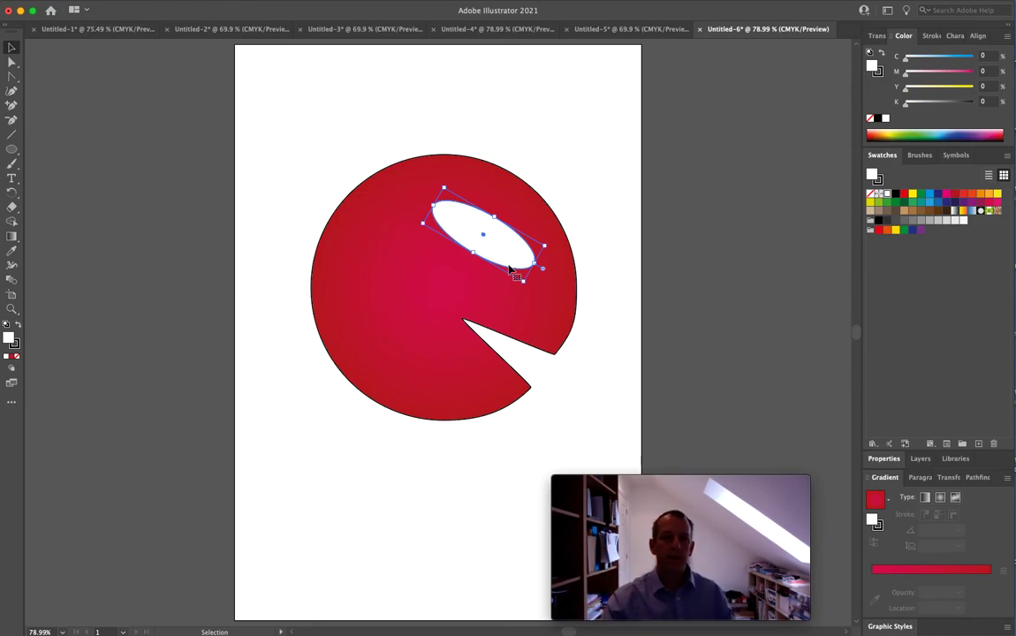
Deselect the white eye once it sits on the pie's upper right.
left_click(588, 293)
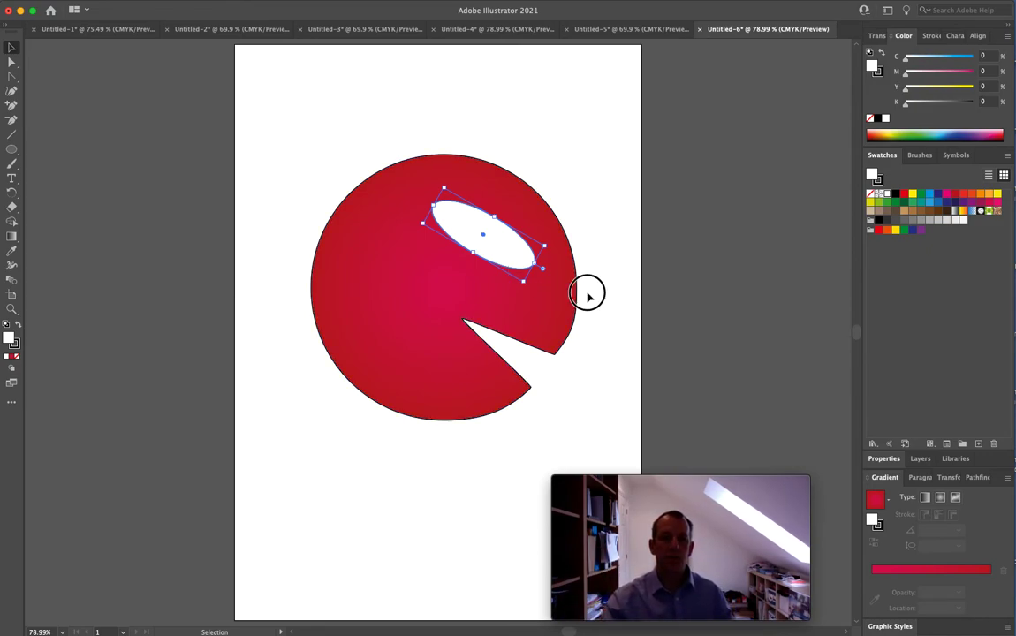
right_click(410, 299)
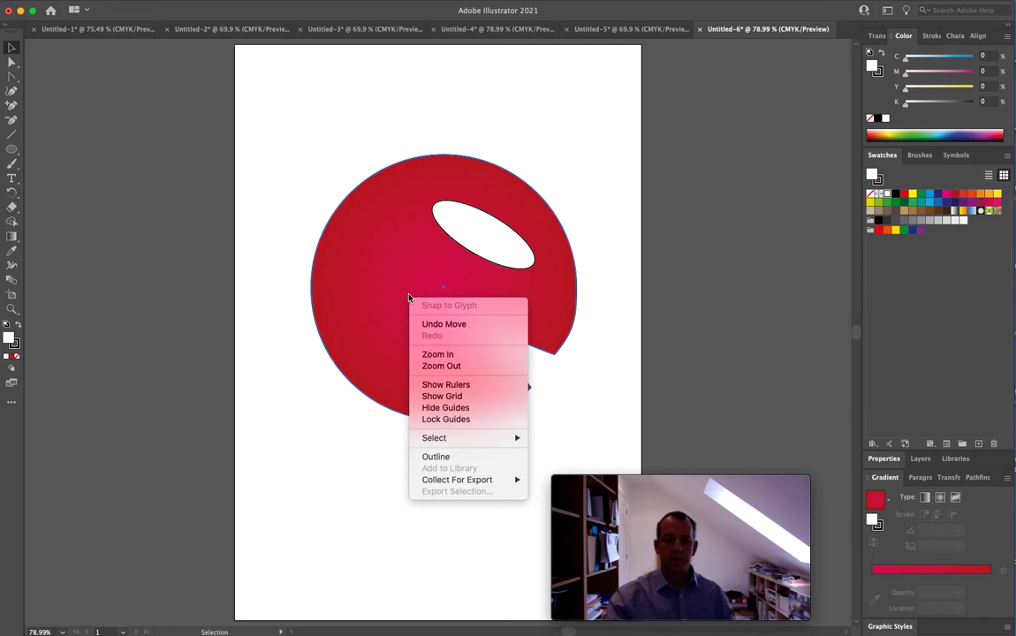
left_click(339, 346)
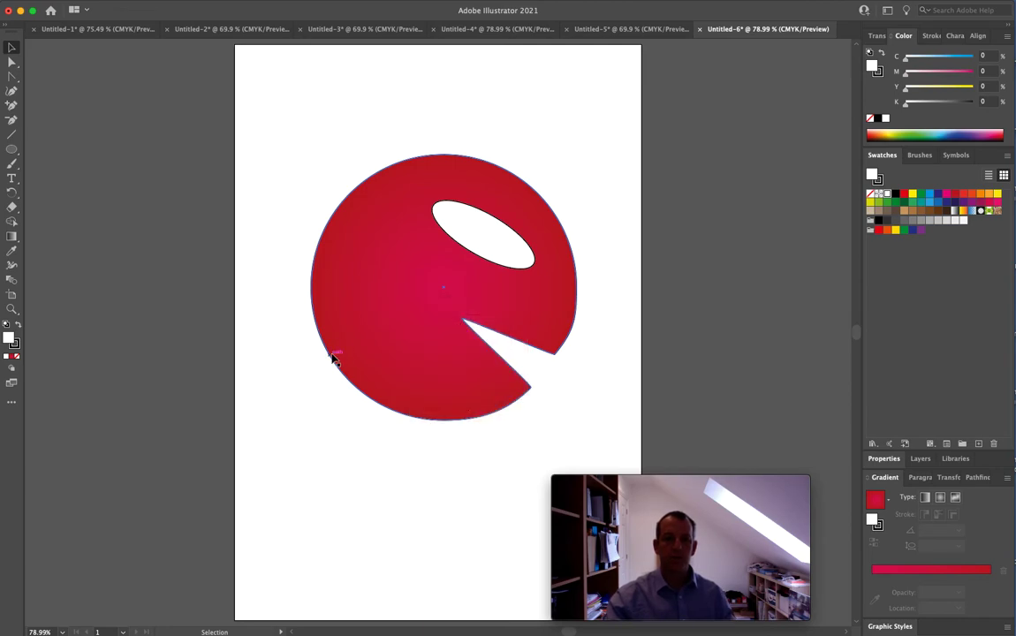
left_click(334, 359)
right_click(395, 353)
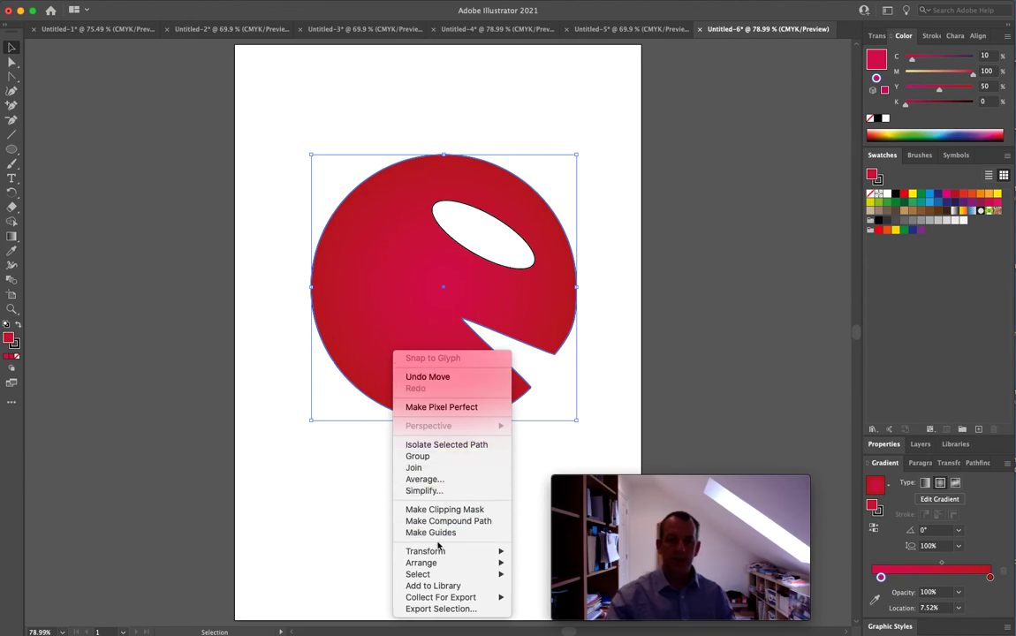
mouse_move(440, 565)
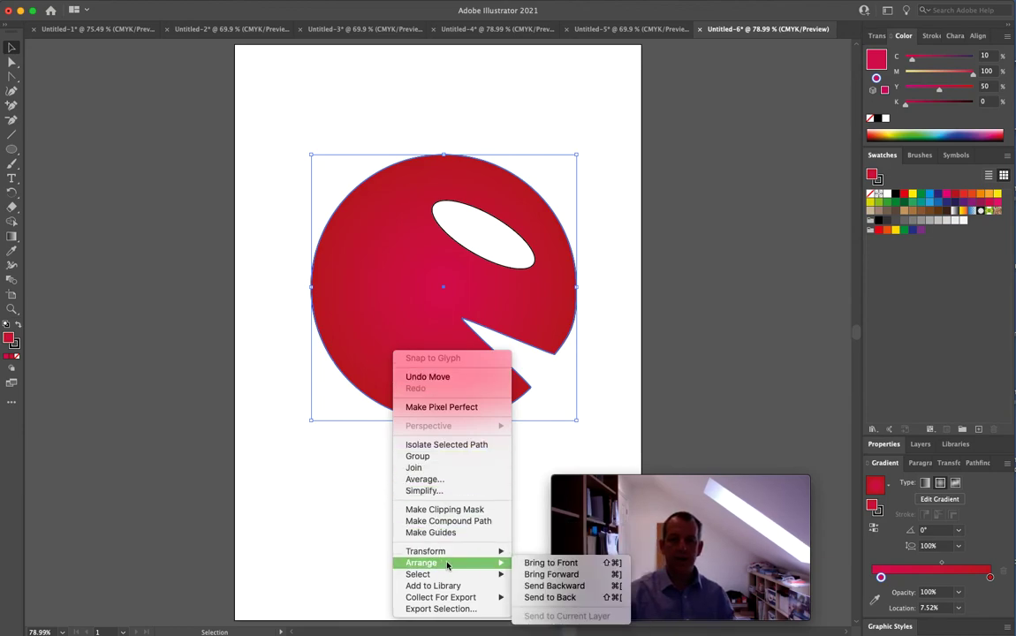
left_click(544, 563)
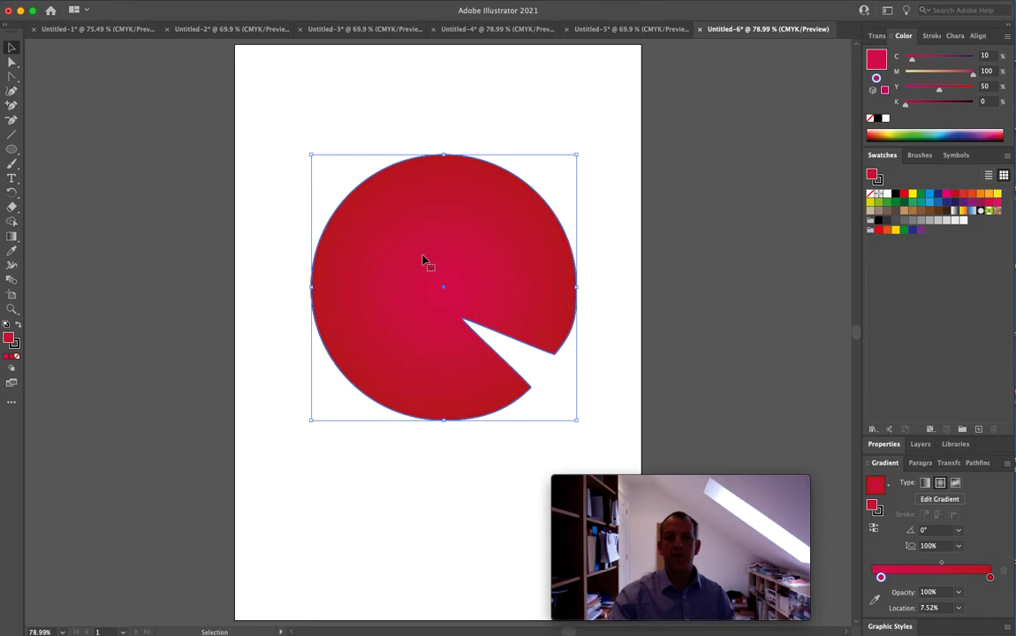
mouse_move(424, 263)
left_mouse_down()
mouse_move(365, 379)
mouse_move(413, 268)
mouse_move(421, 269)
left_mouse_up()
key("a")
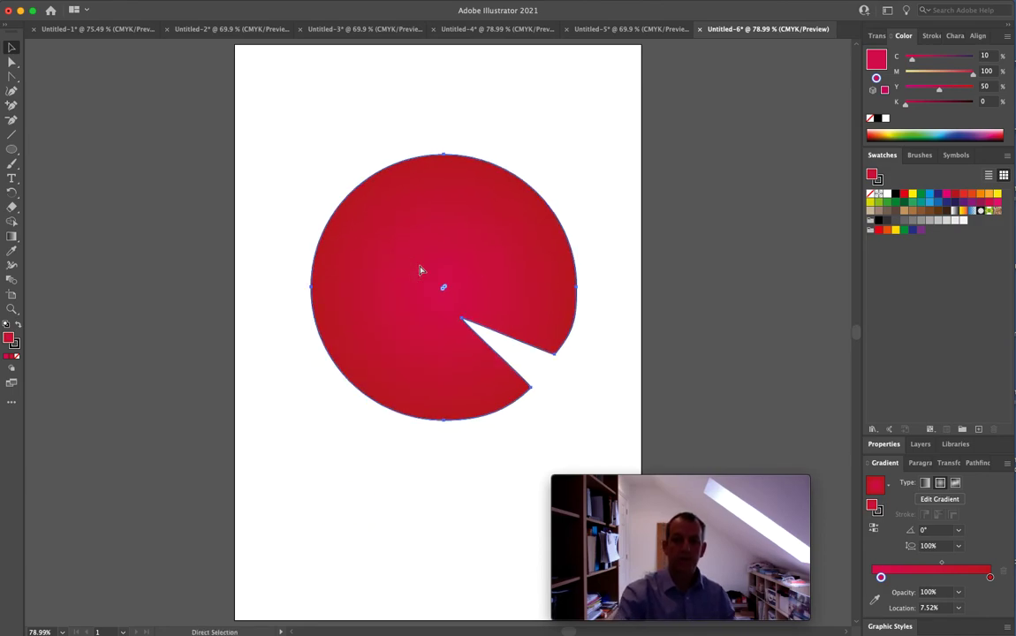
key("super+shift+bracketleft")
key("v")
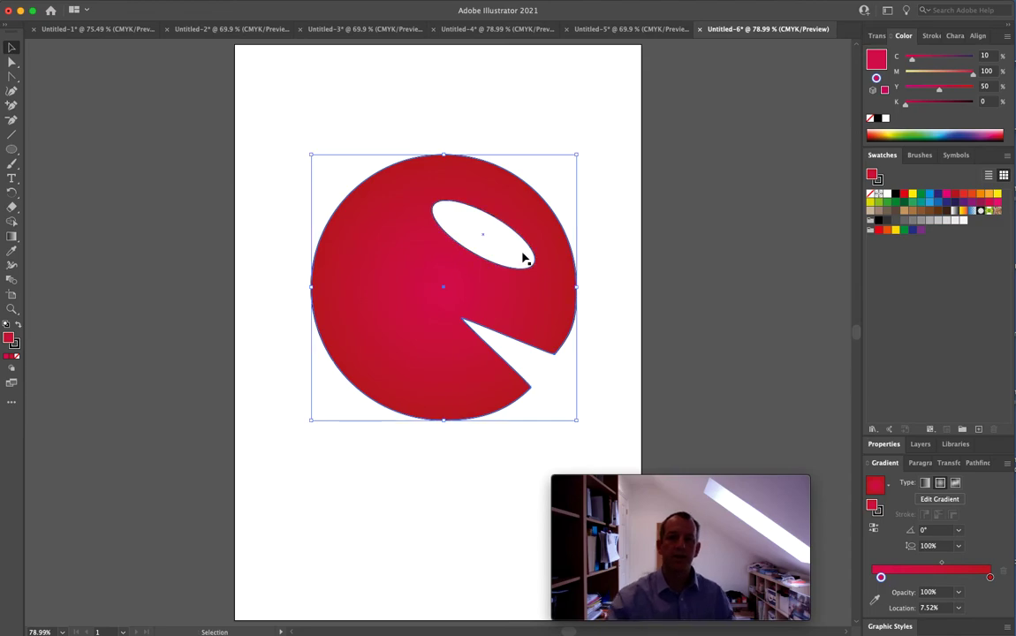
Zoom to 250% on the mouth wedge and scroll until the mouth is centred.
left_click(605, 234)
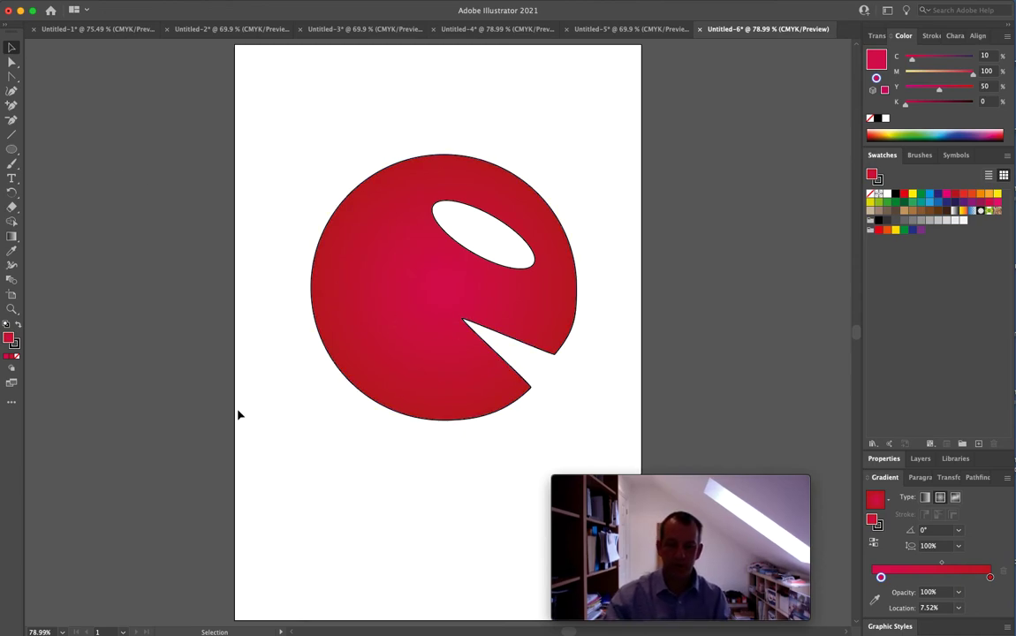
left_click(13, 308)
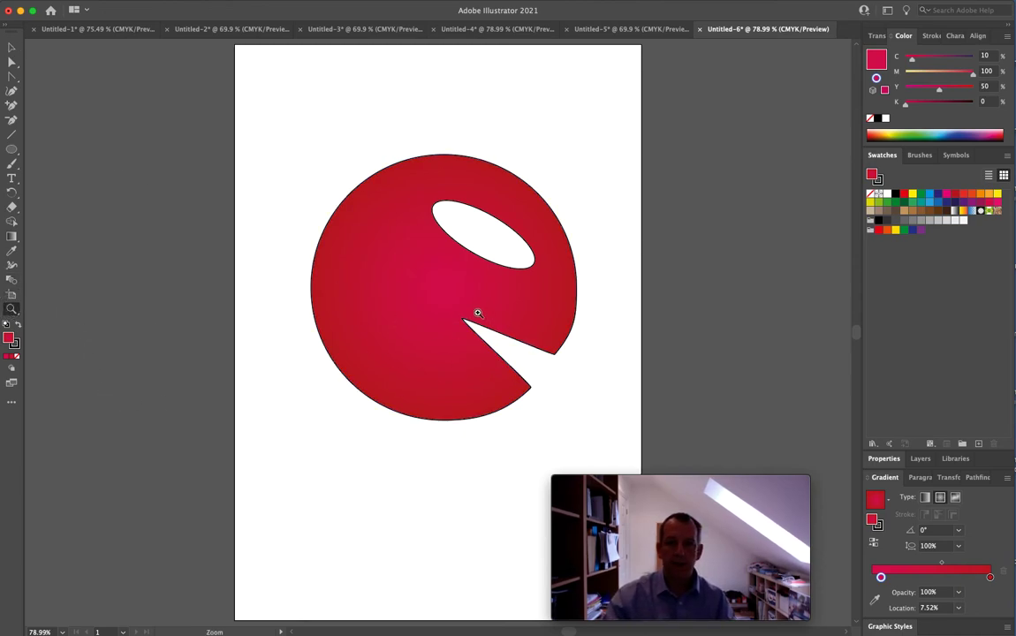
left_click_drag(477, 313, 625, 433)
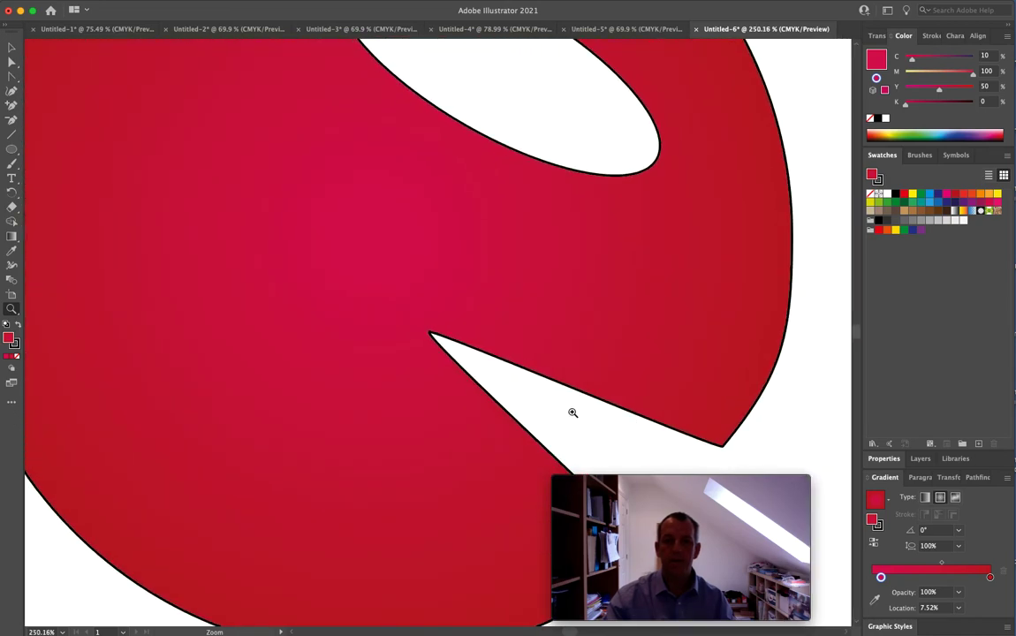
scroll(573, 413, "right", 2)
scroll(563, 408, "down", 5)
scroll(563, 408, "right", 3)
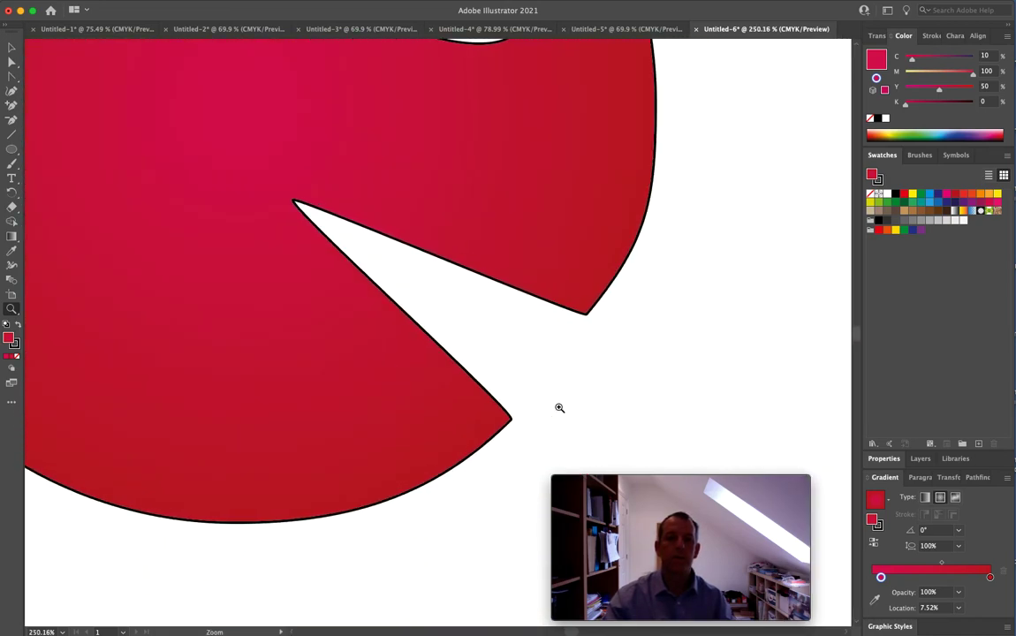
Add two anchors on the upper mouth edge and pull one down into a pointed tooth.
left_click(11, 104)
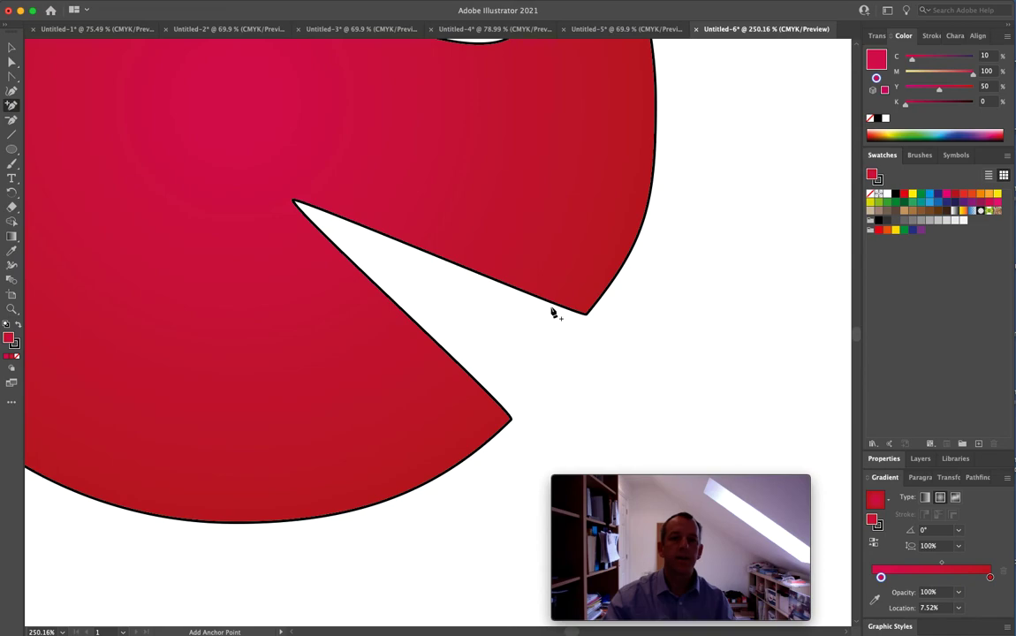
left_click(486, 278)
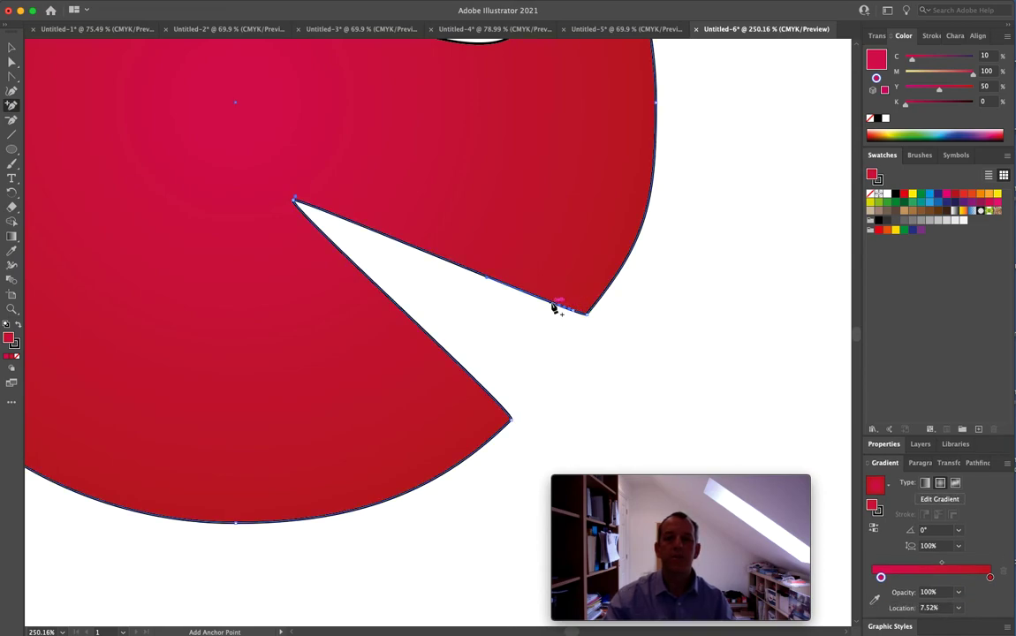
left_click(553, 304)
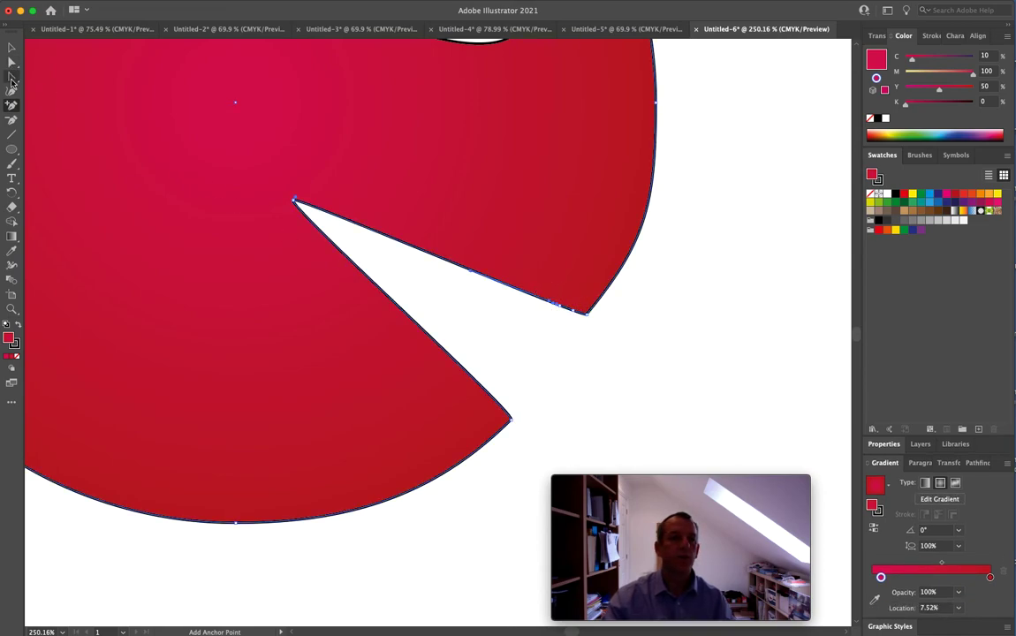
left_click(12, 61)
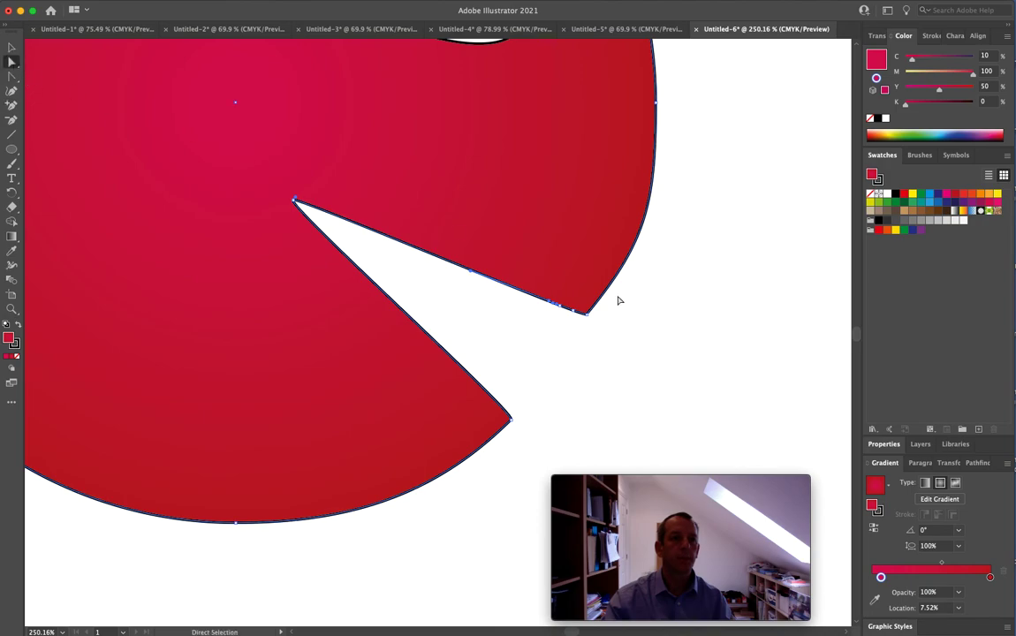
left_click_drag(556, 310, 547, 363)
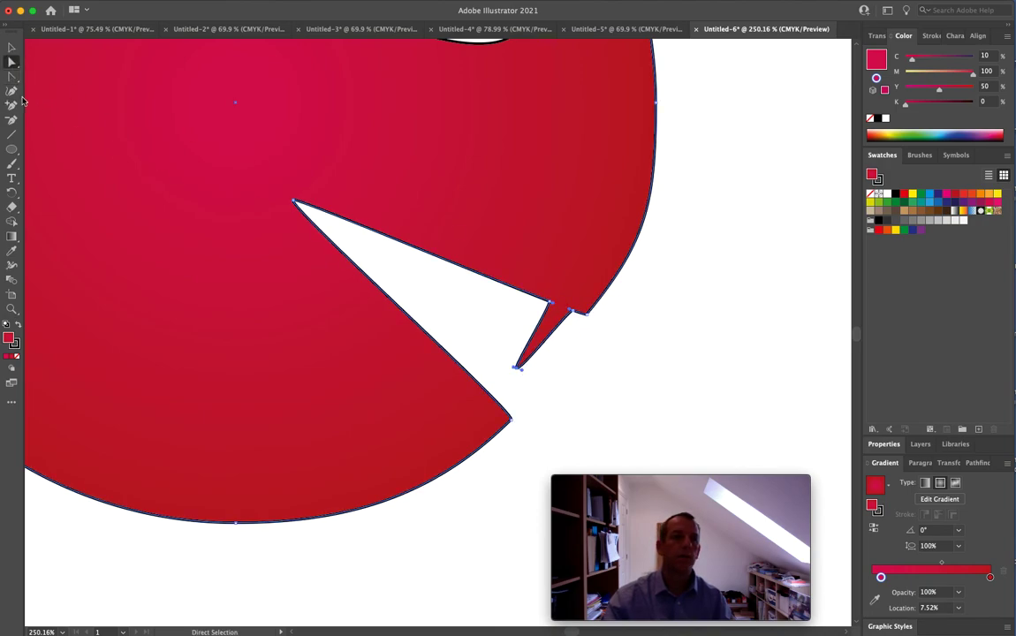
Add two anchors on the lower mouth edge and pull one up into a second tooth.
left_click(11, 104)
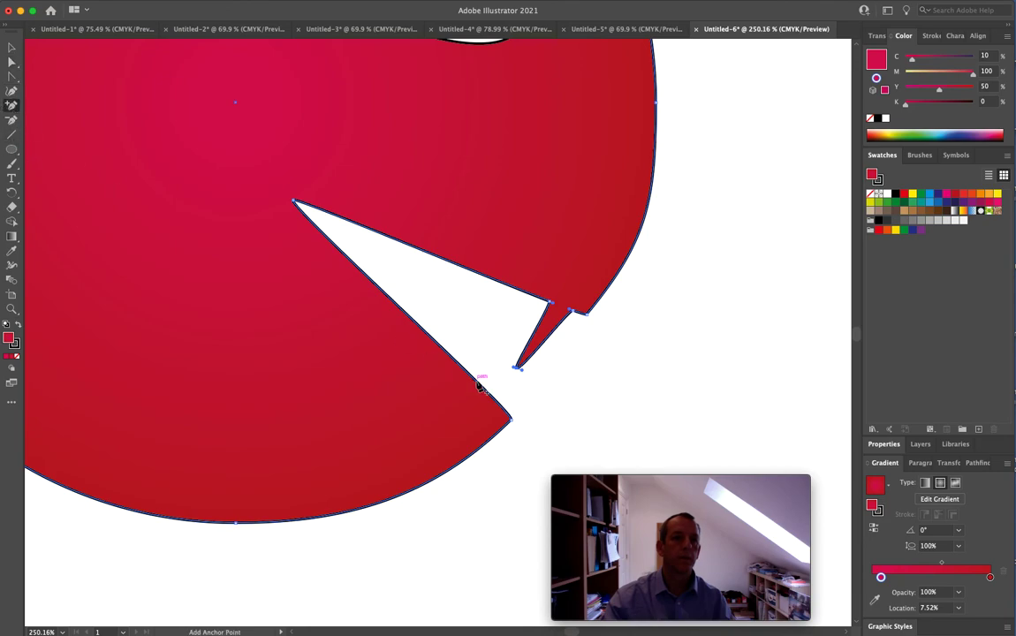
left_click(433, 339)
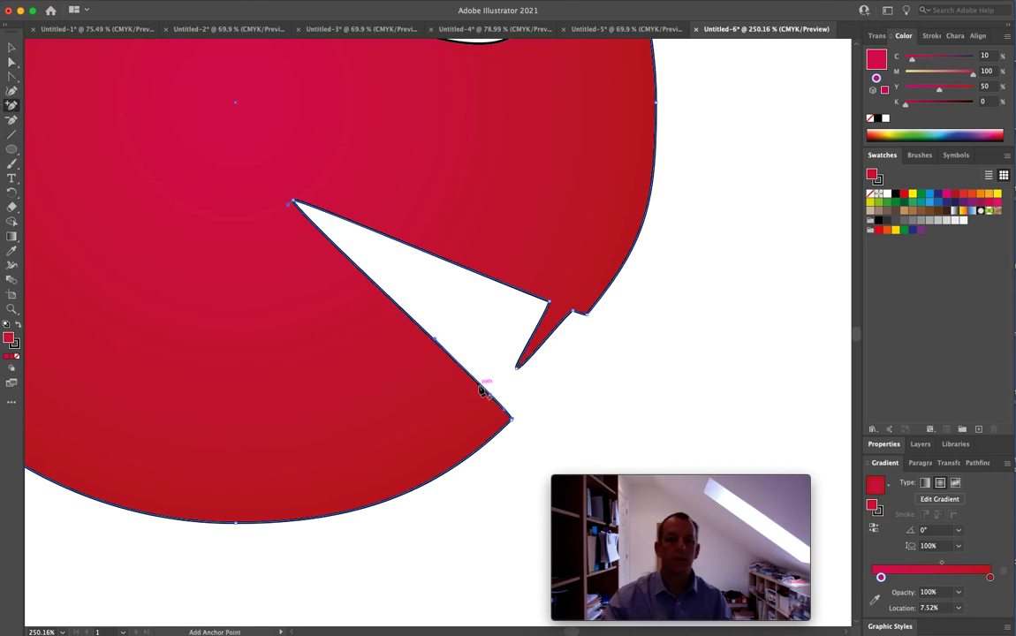
left_click(477, 382)
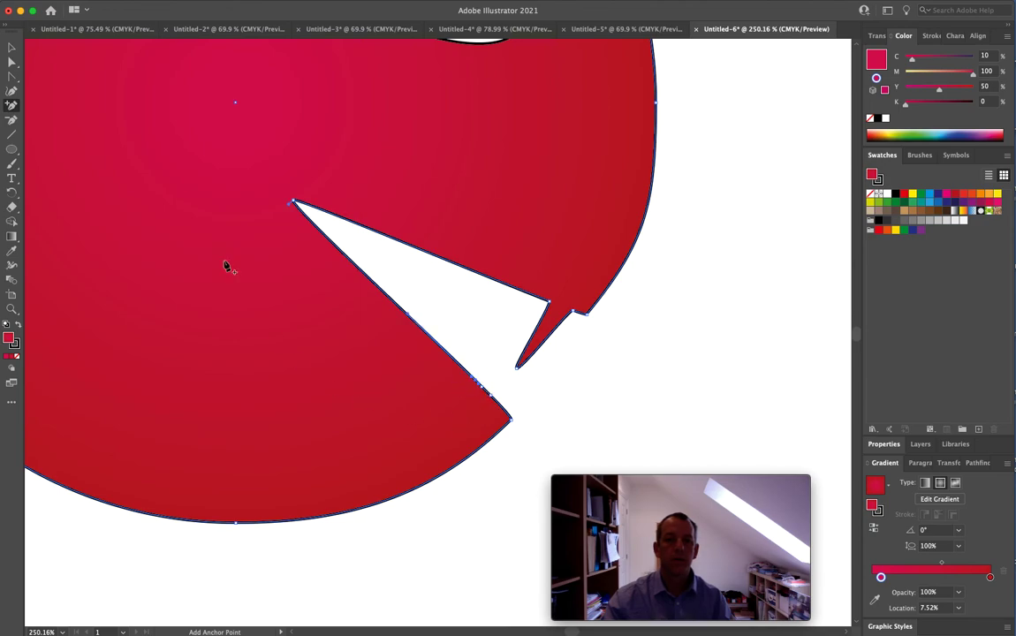
left_click(12, 61)
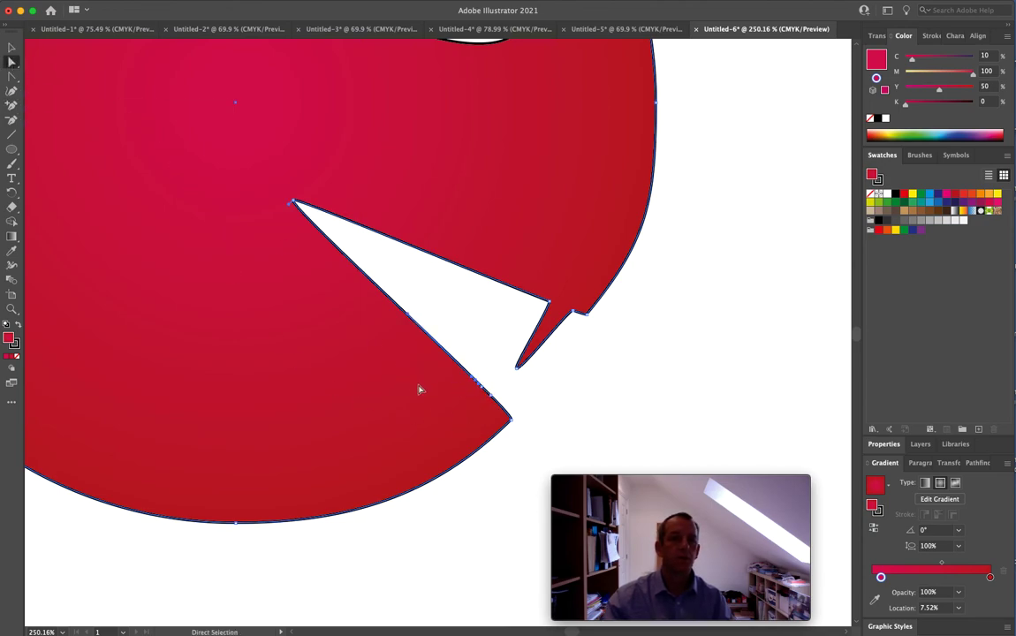
left_click_drag(482, 389, 516, 316)
left_click(641, 416)
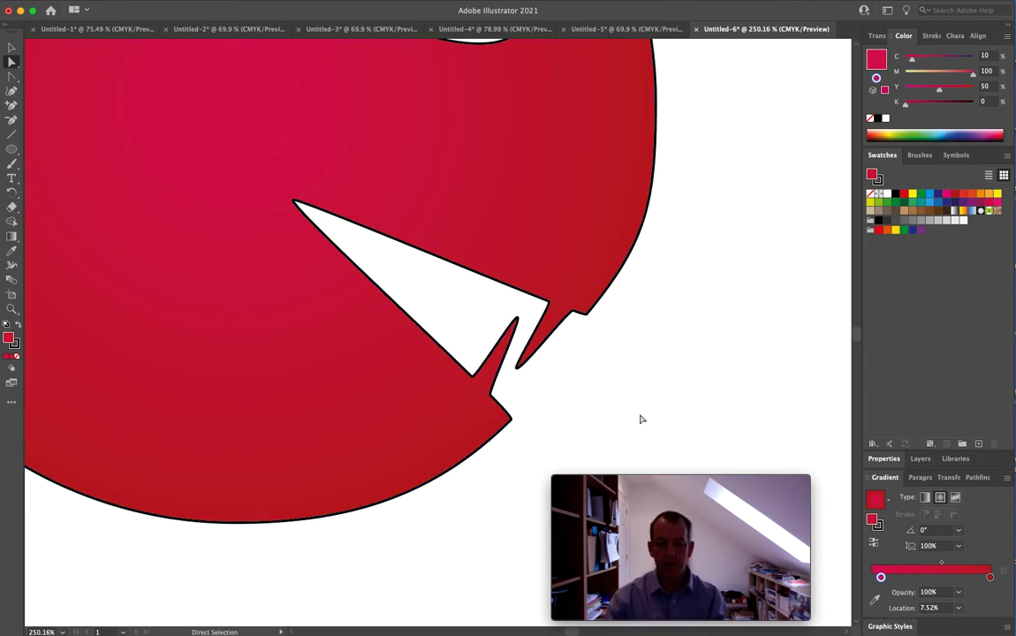
Return to the Selection tool and fit the full artboard with the finished vampire Pac-Man in view.
key("v")
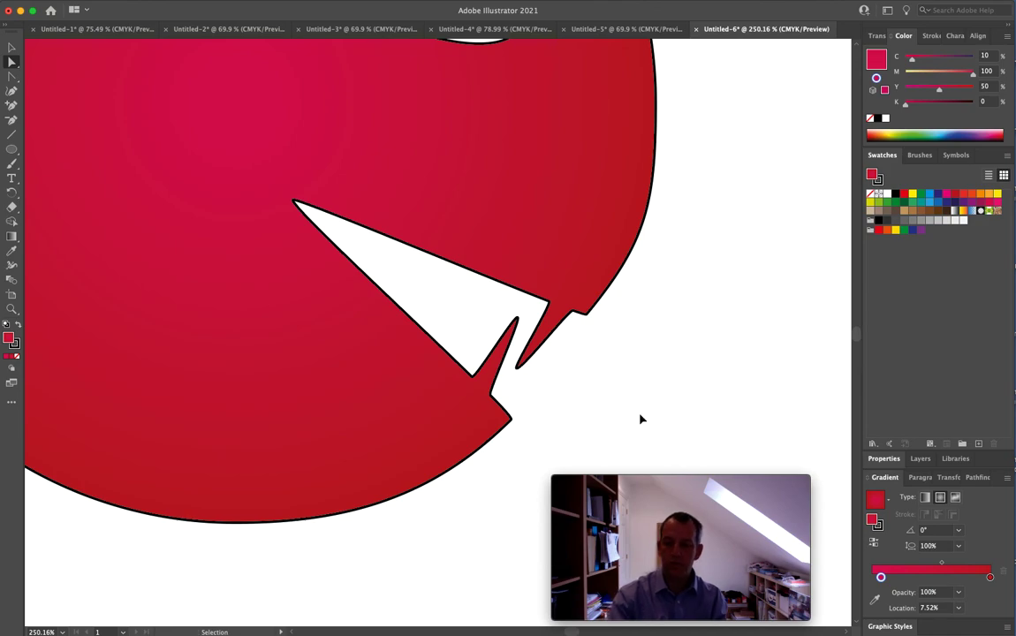
key("super+0")
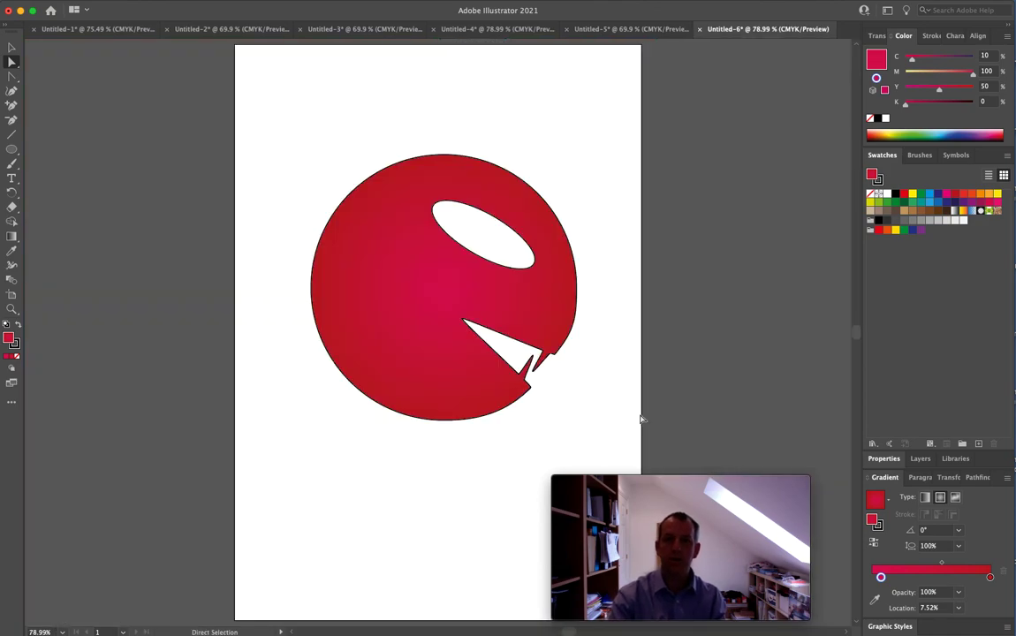